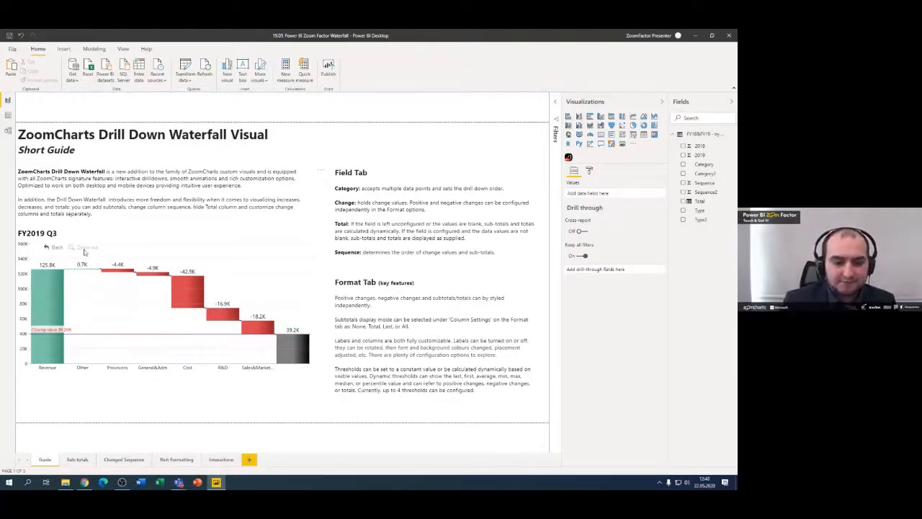
On a new report page, insert the ZoomCharts Drill Down Waterfall visual, enlarged and centred on the canvas
click(248, 460)
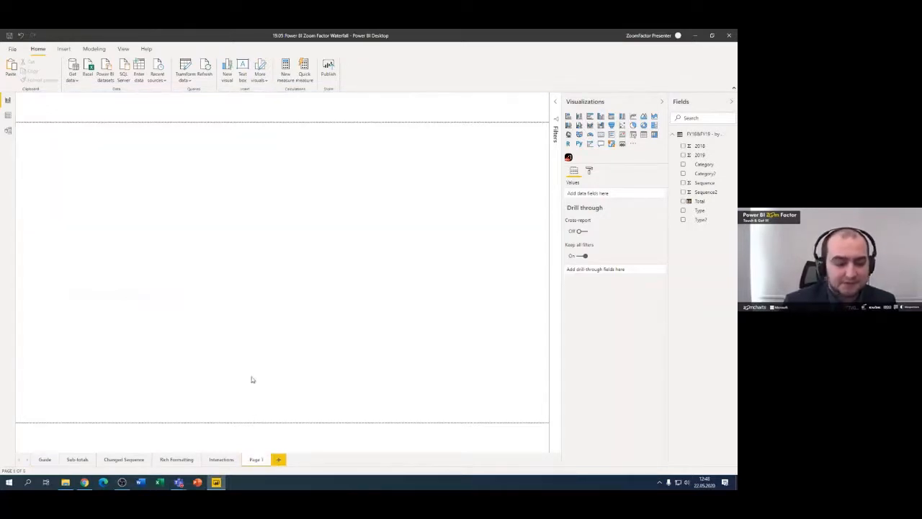
click(569, 157)
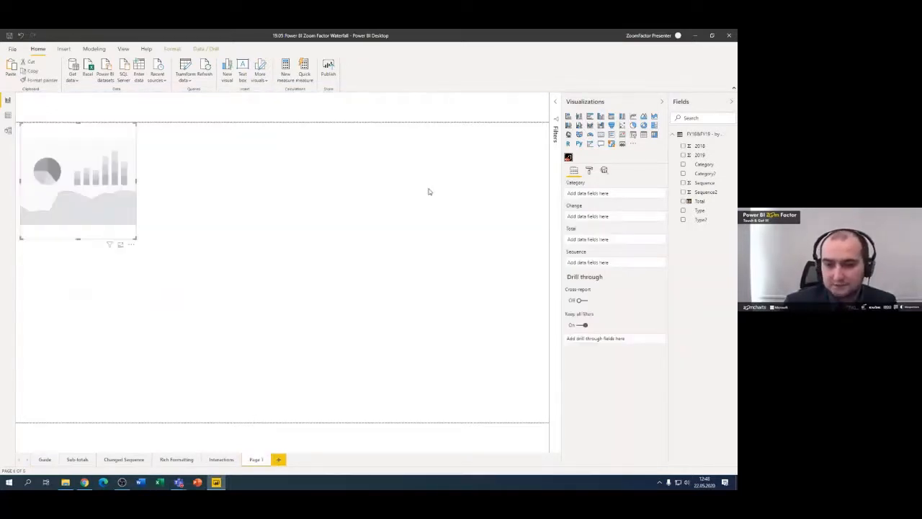
drag(134, 238, 381, 360)
drag(193, 237, 259, 268)
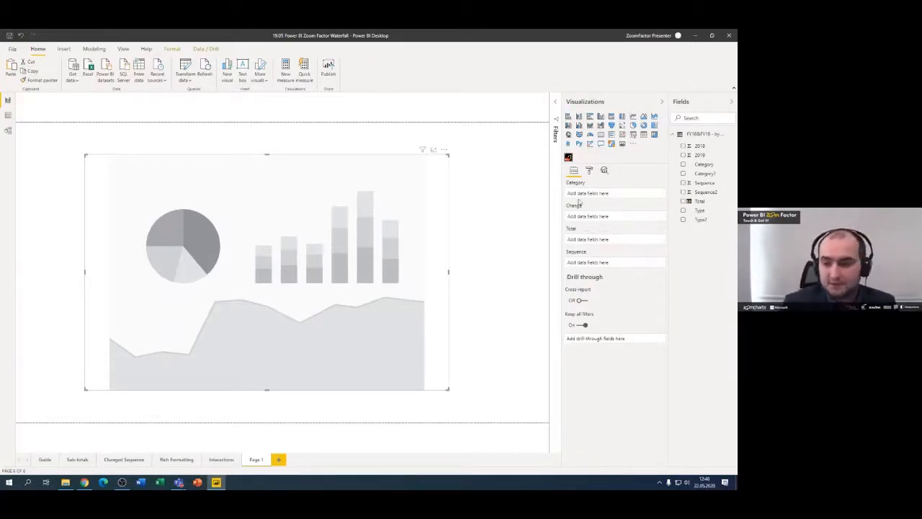
Assign Type and Category as the new waterfall's categories and Sequence as its change value
drag(700, 211, 609, 198)
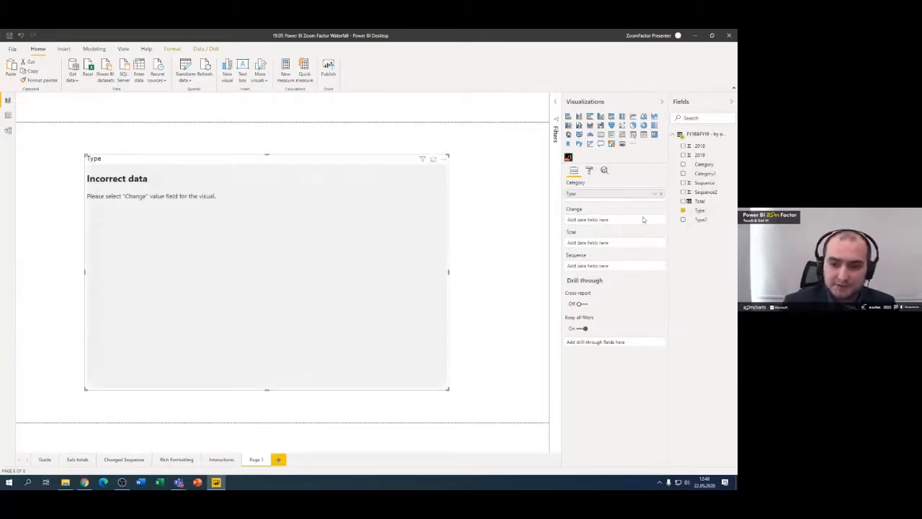
drag(703, 174, 628, 204)
drag(704, 182, 623, 232)
click(387, 133)
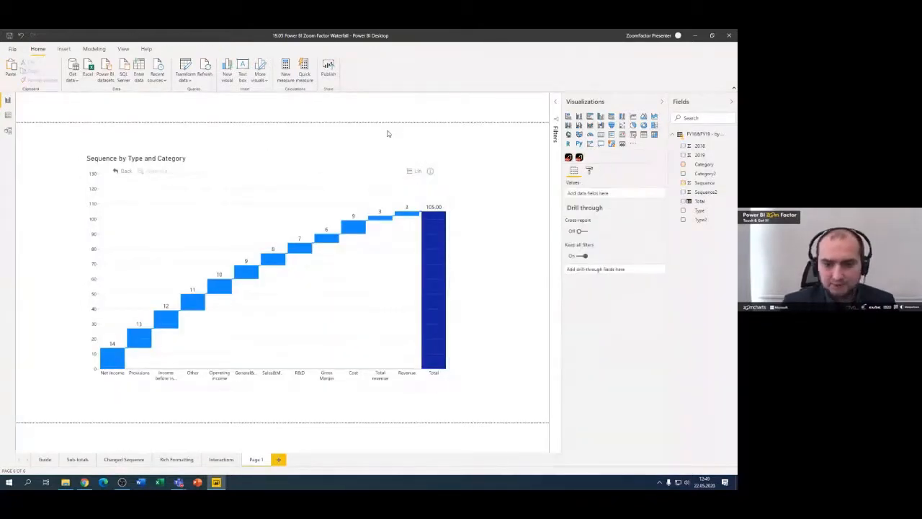
mouse_move(256, 351)
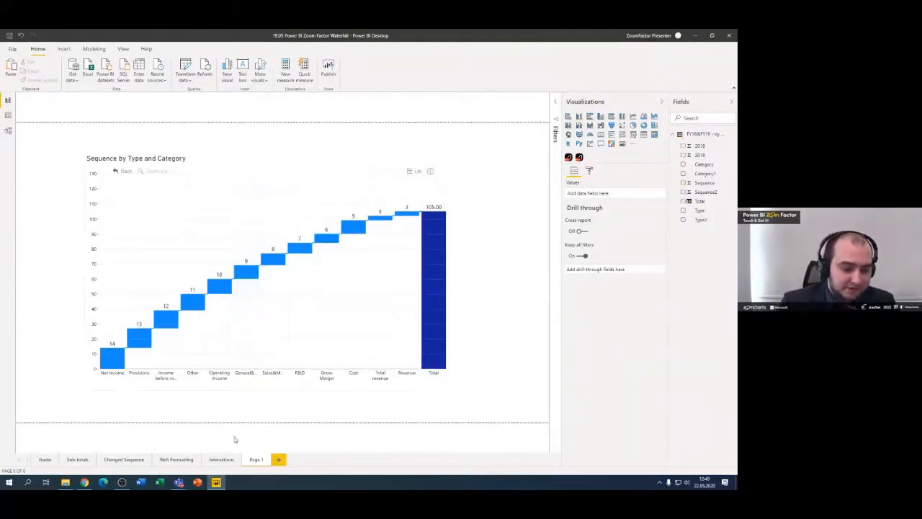
Show the Guide page's FY2019 Q3 waterfall in focus mode and open its column formatting settings
click(45, 458)
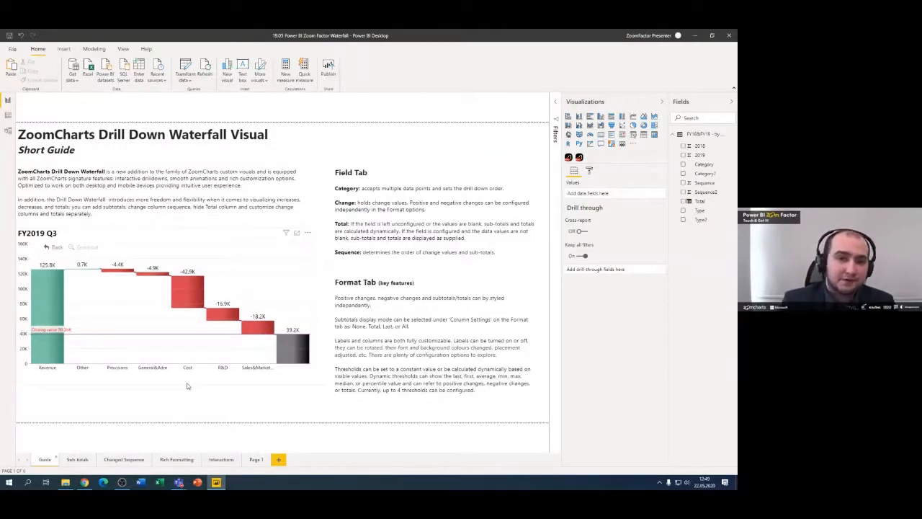
click(297, 235)
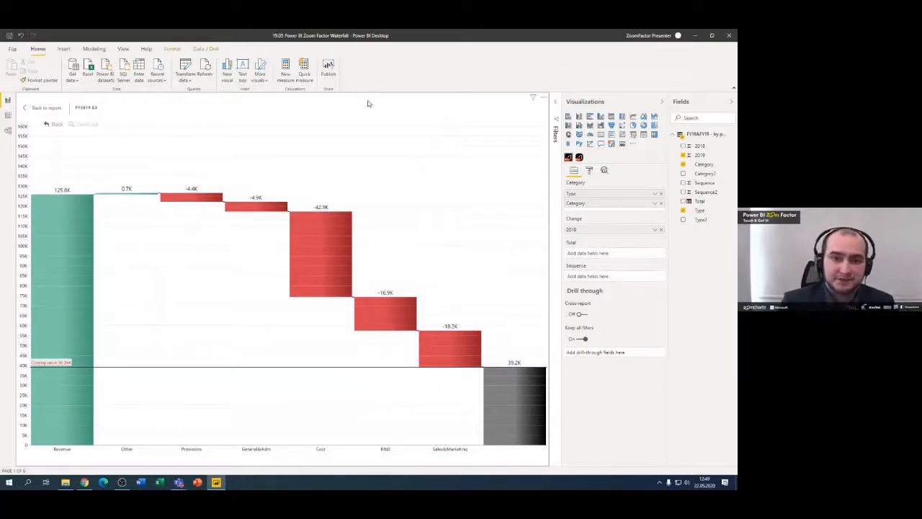
click(589, 171)
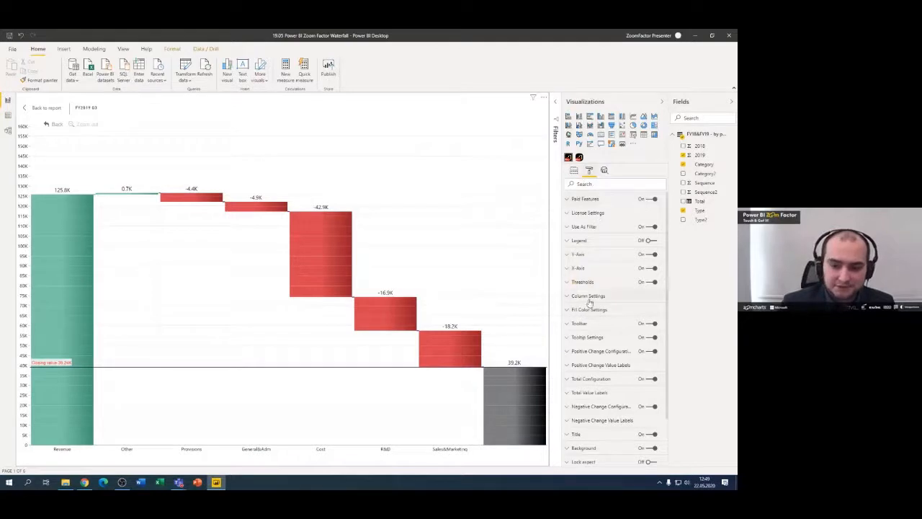
click(588, 297)
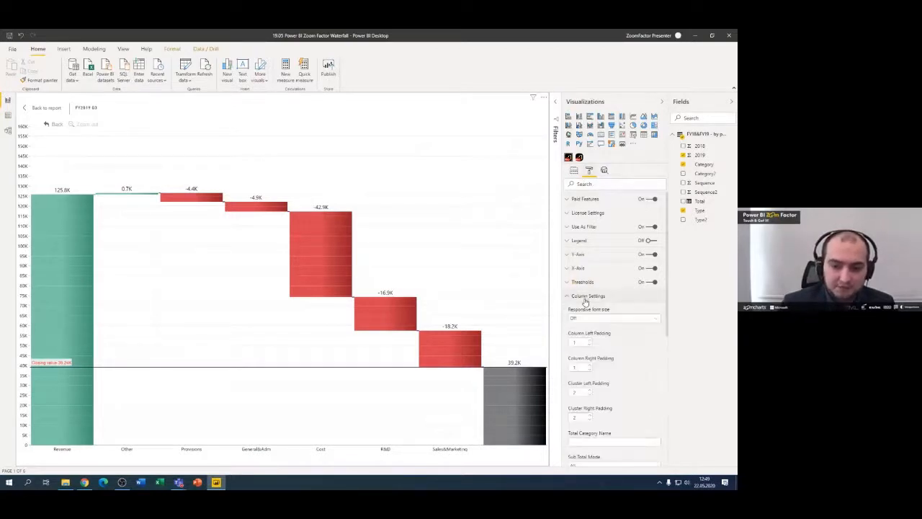
scroll(595, 331, down, 2)
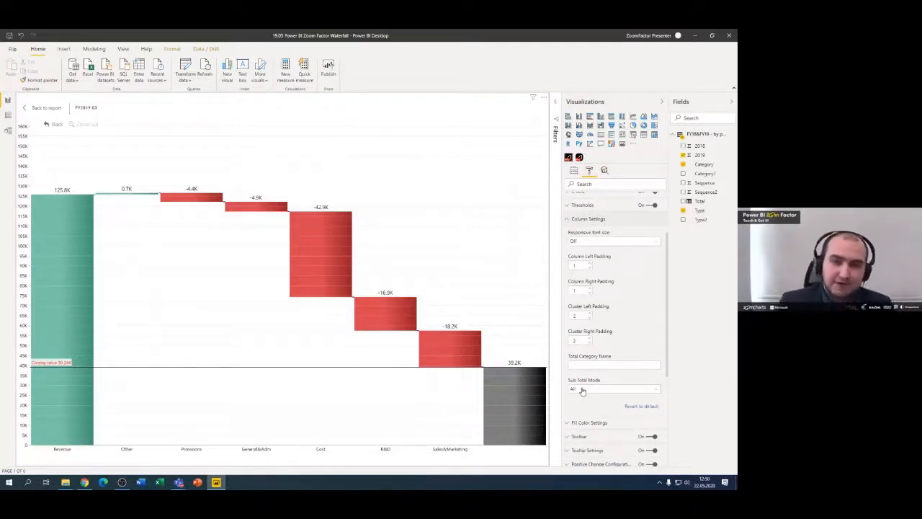
Try the sub total modes Total and None on the FY2019 Q3 waterfall
click(582, 389)
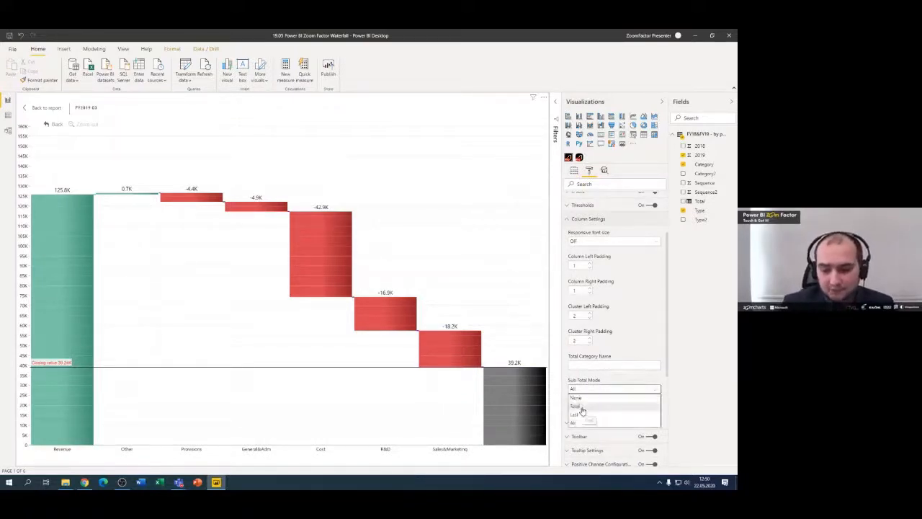
click(582, 409)
mouse_move(520, 396)
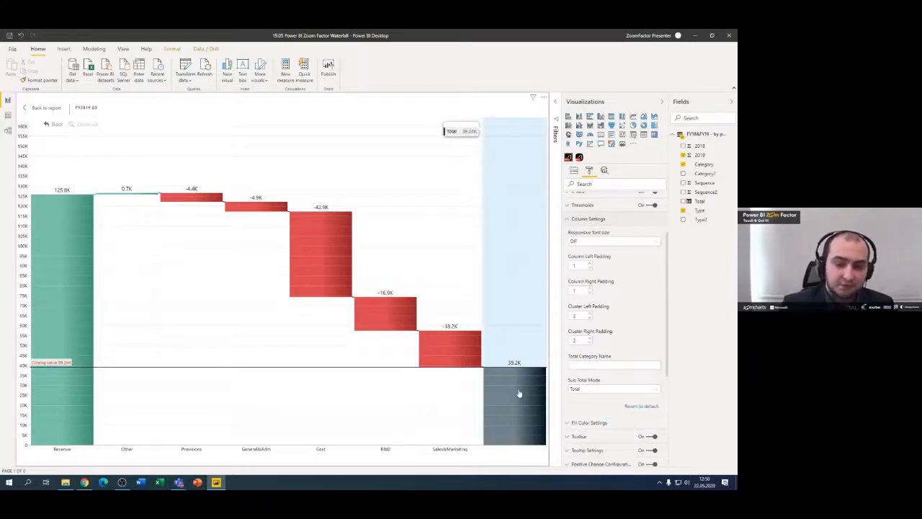
click(582, 389)
click(587, 402)
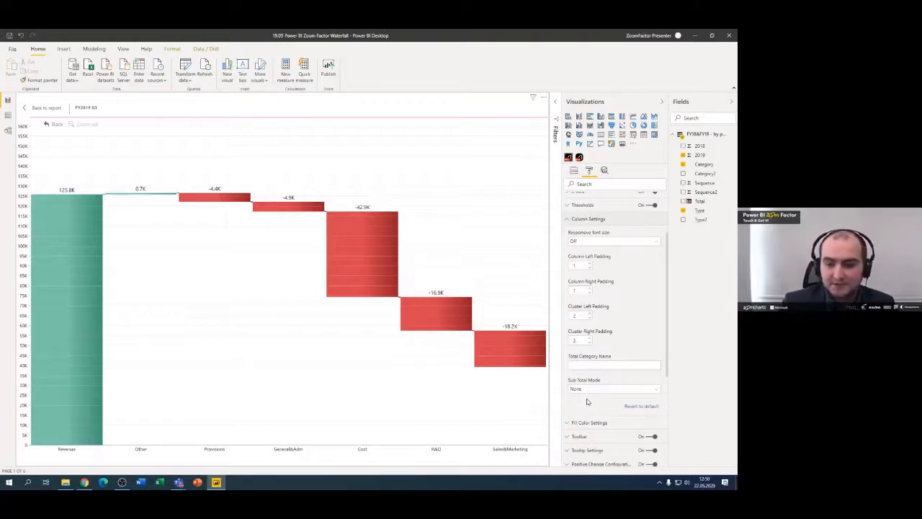
click(585, 392)
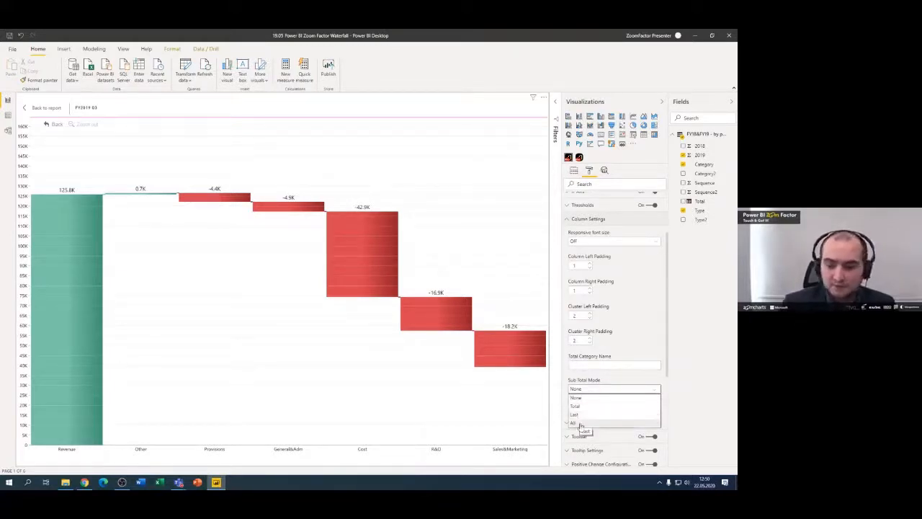
Assign the Sequence field as the FY2019 Q3 waterfall's sequence
click(574, 171)
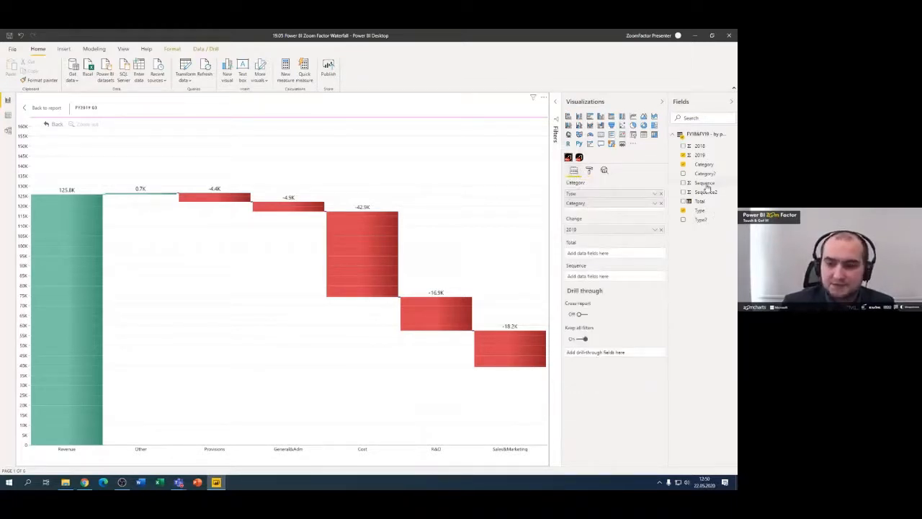
drag(704, 184, 604, 281)
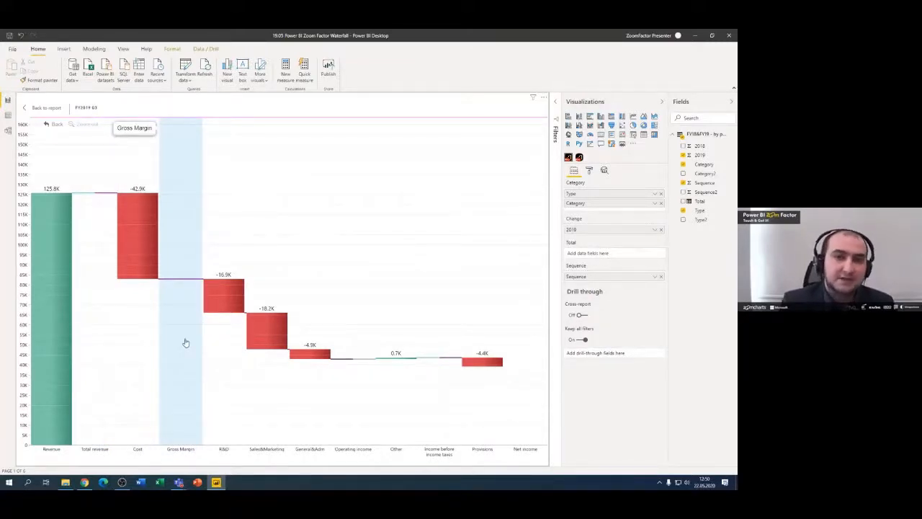
Try the sub total mode Last in the waterfall's column settings and set the mode to All
click(588, 171)
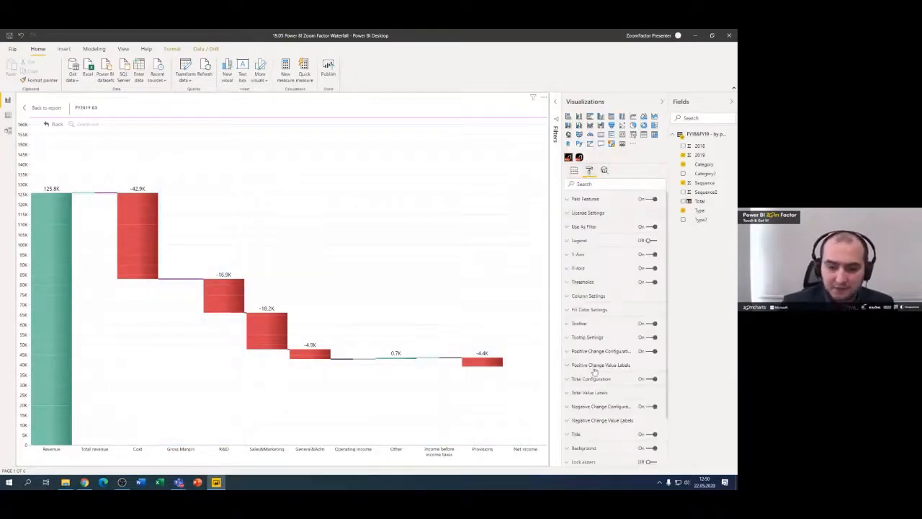
click(598, 296)
scroll(597, 302, down, 3)
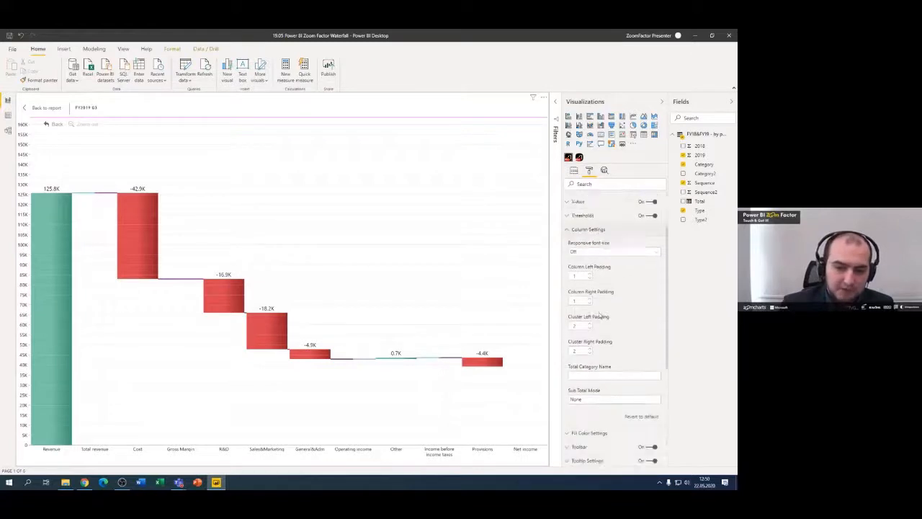
click(580, 350)
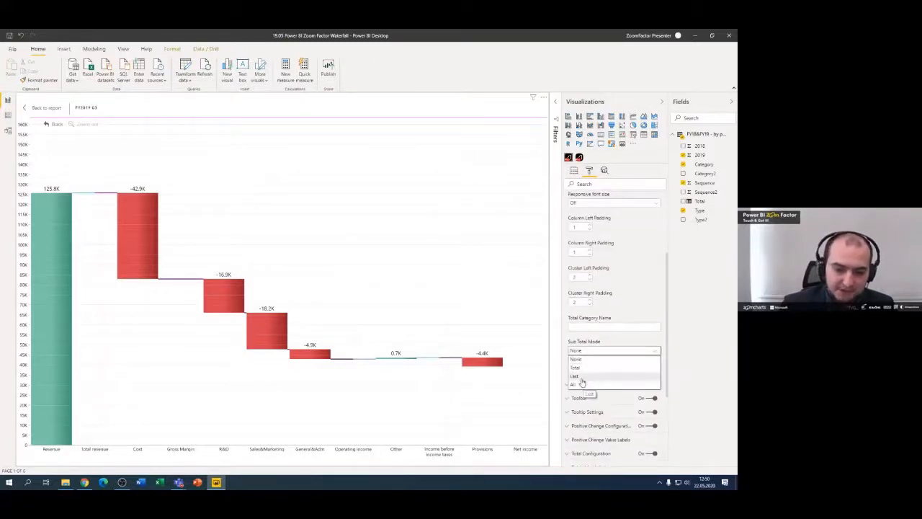
click(582, 382)
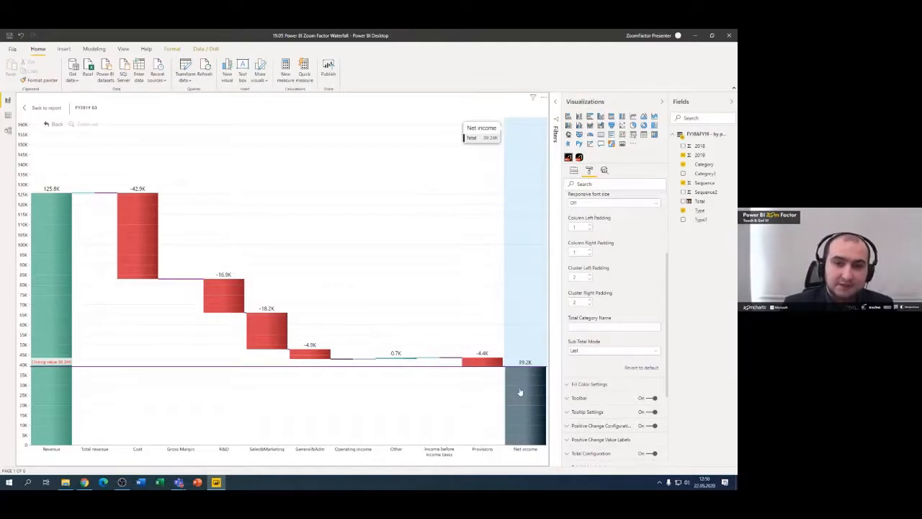
click(585, 351)
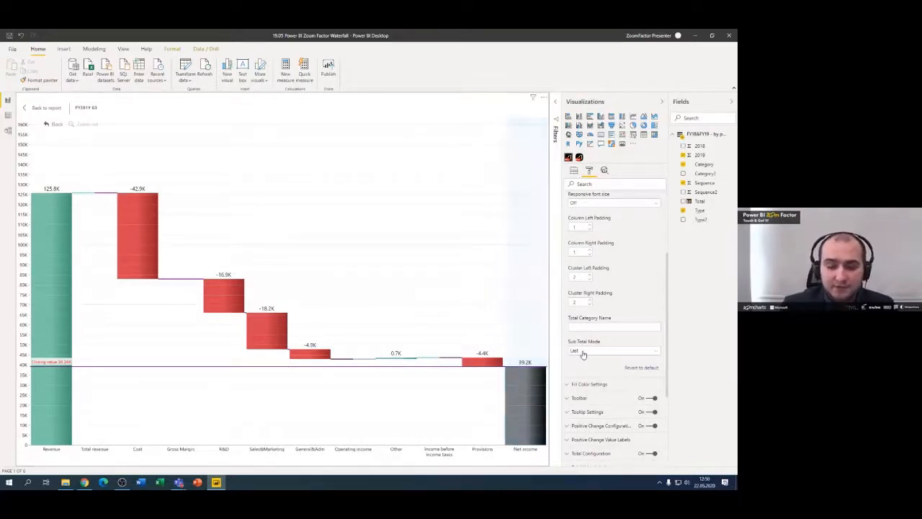
click(582, 389)
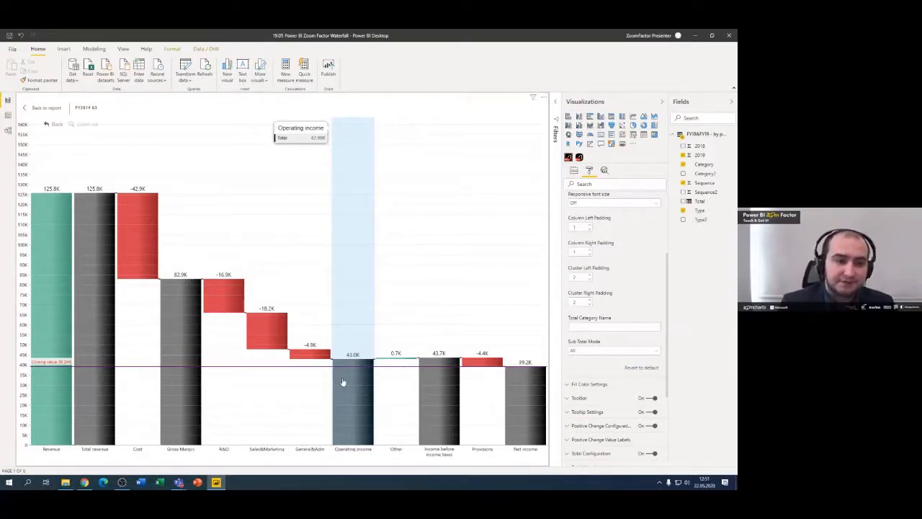
Examine the subtotal rows in the source data table and compare them with the chart's Gross Margin column
click(9, 115)
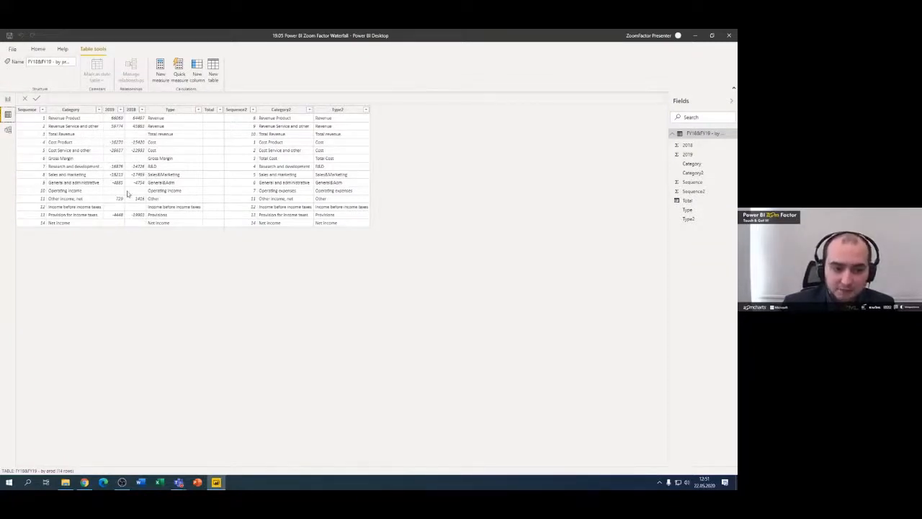
click(7, 100)
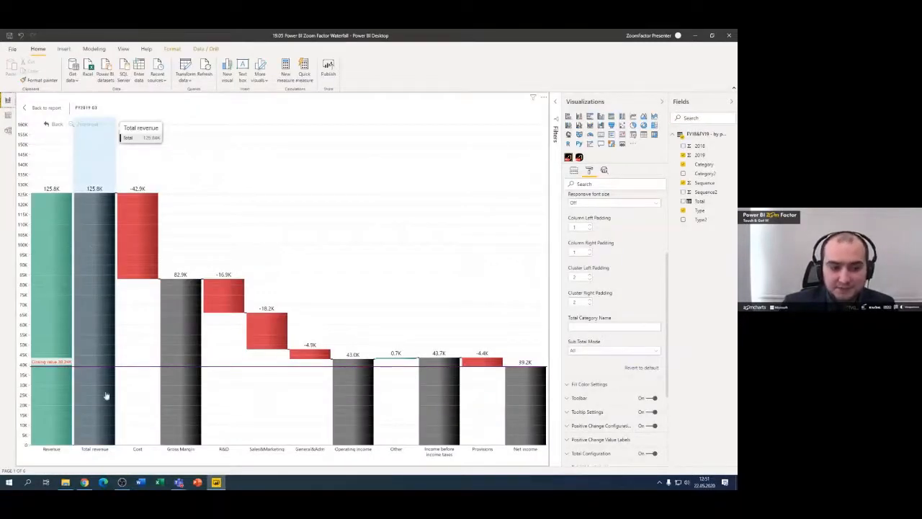
mouse_move(185, 356)
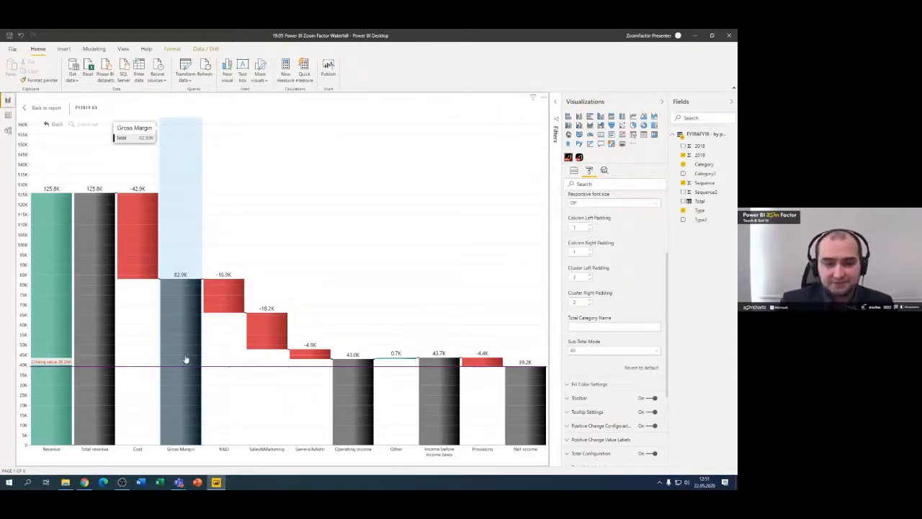
Collapse the column settings, drill down into the Revenue column and zoom back out to all types
scroll(605, 268, up, 2)
scroll(603, 266, up, 1)
click(589, 257)
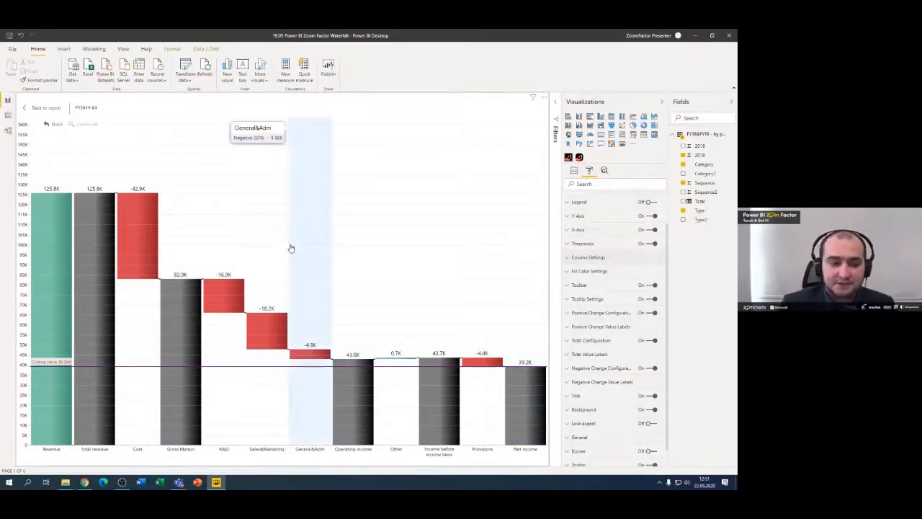
click(63, 283)
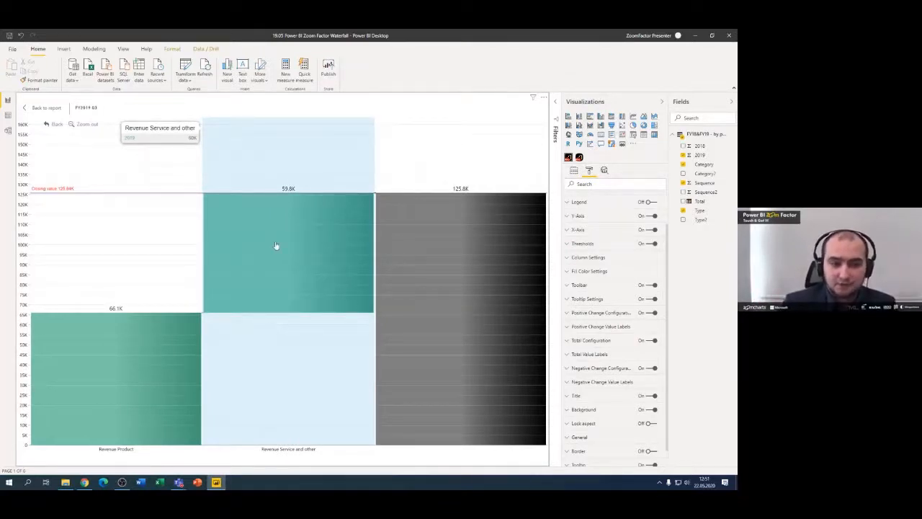
click(87, 124)
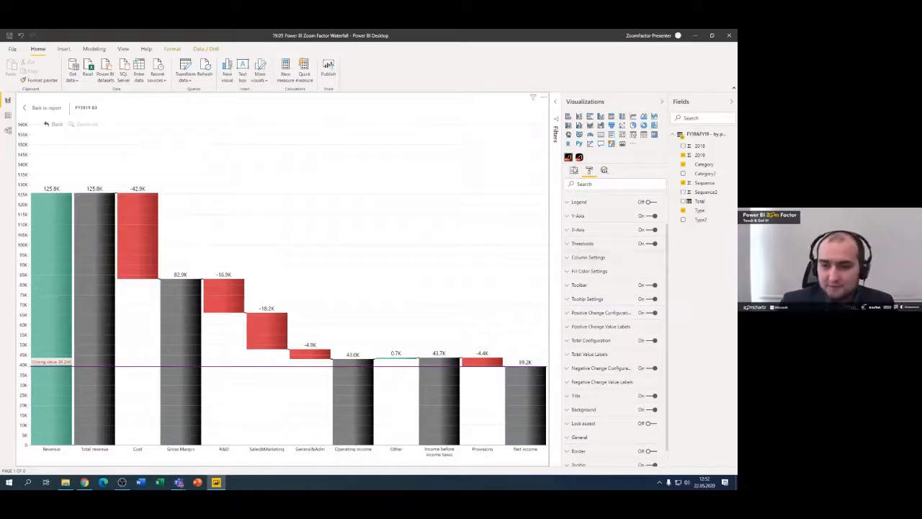
Remove the Sequence field from the waterfall's sequence and examine the row order in the source data table
click(574, 170)
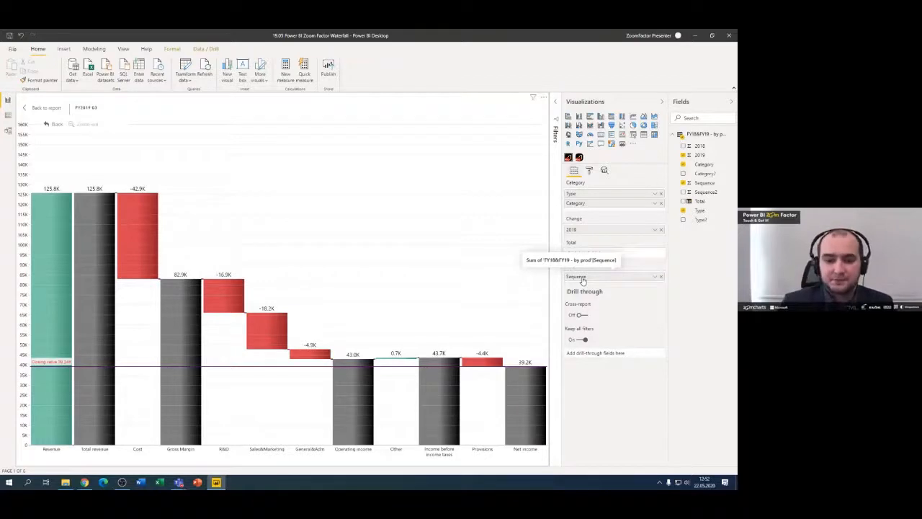
click(660, 277)
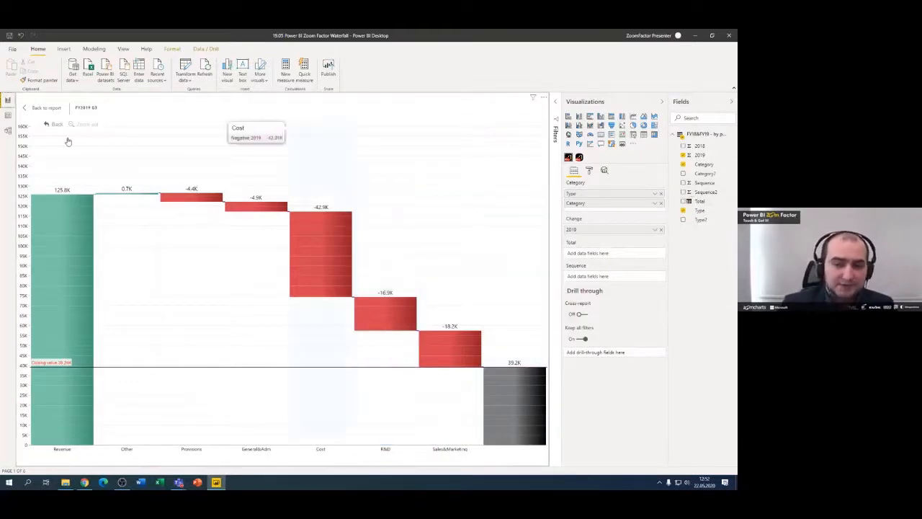
click(8, 115)
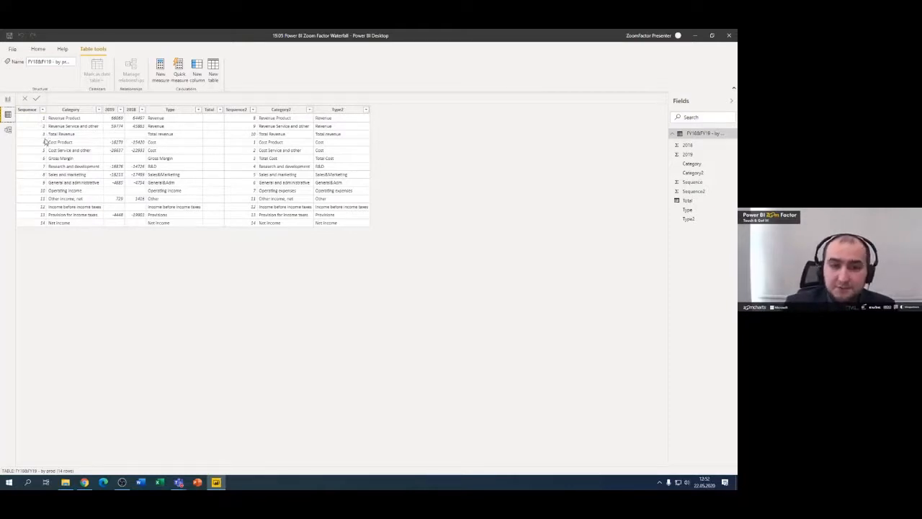
click(8, 101)
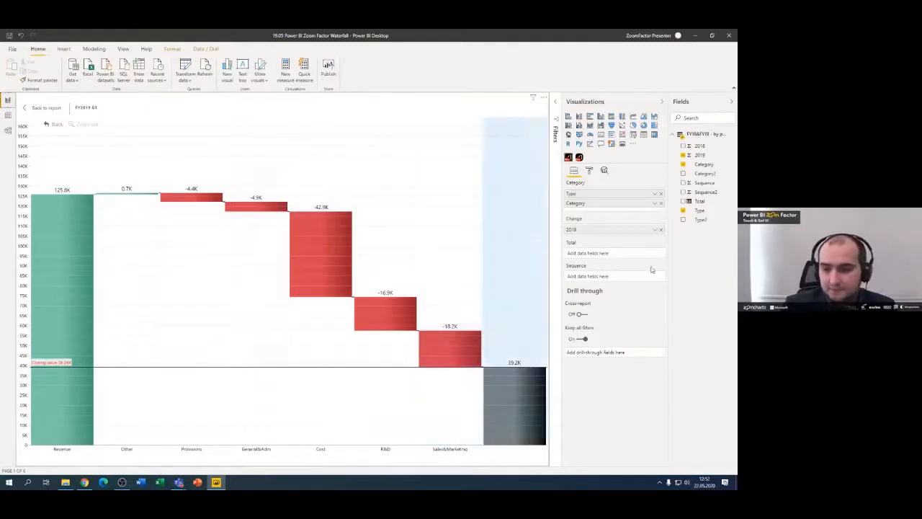
Reassign the Sequence field as the waterfall's sequence and replace it with Sequence2
drag(695, 183, 614, 277)
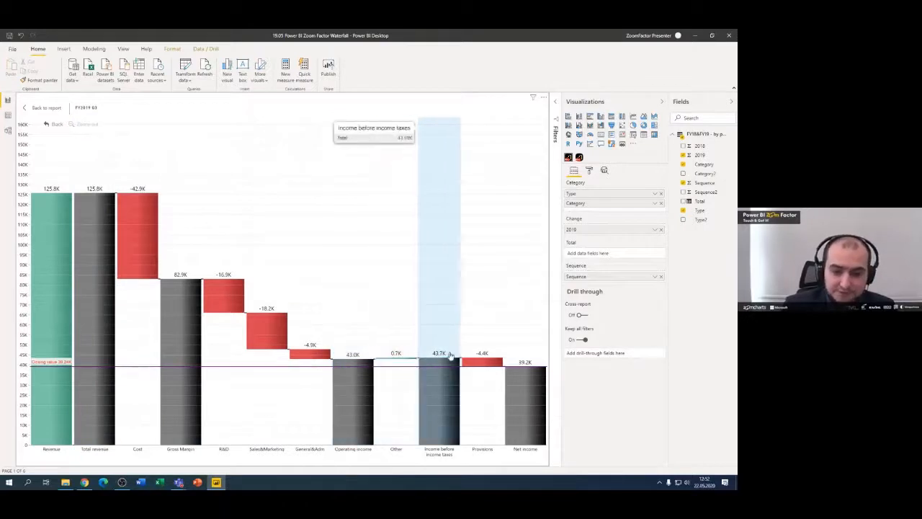
drag(698, 192, 616, 278)
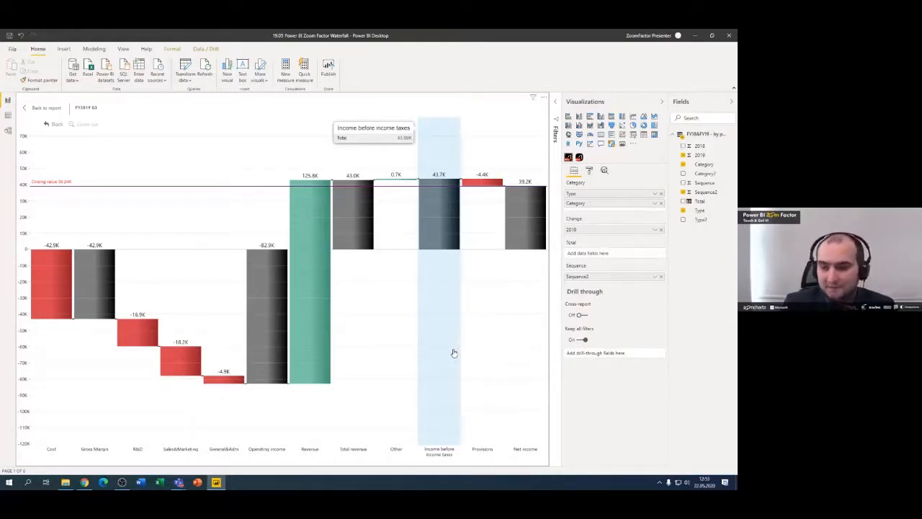
Turn on the chart legend, then hide and restore the Negative 2019 and 2019 series through it
click(589, 170)
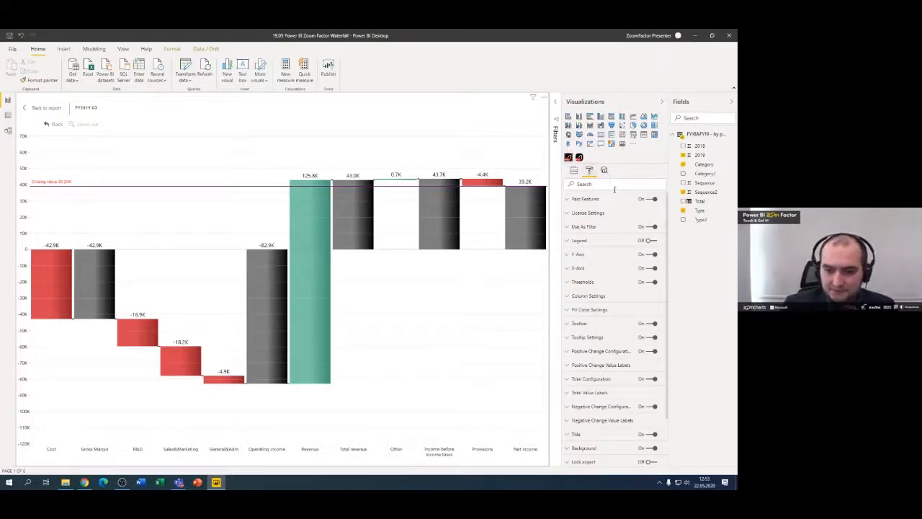
click(653, 242)
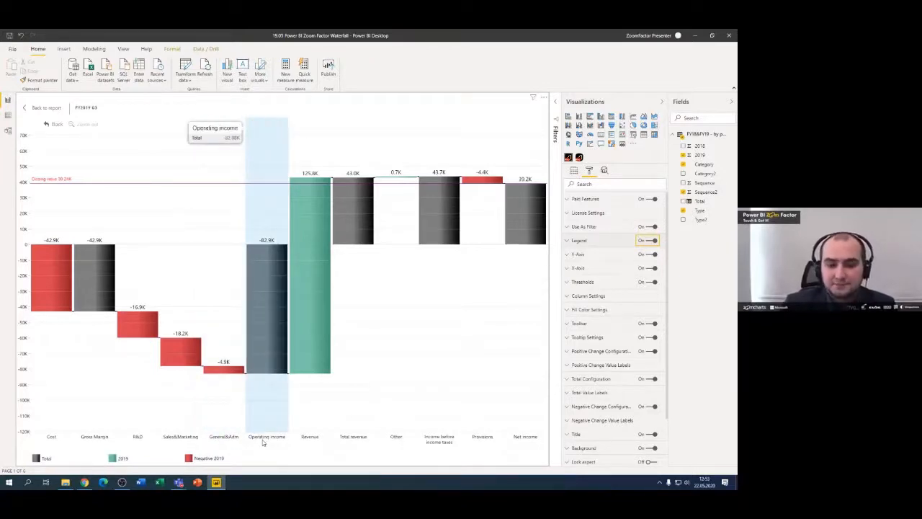
click(212, 459)
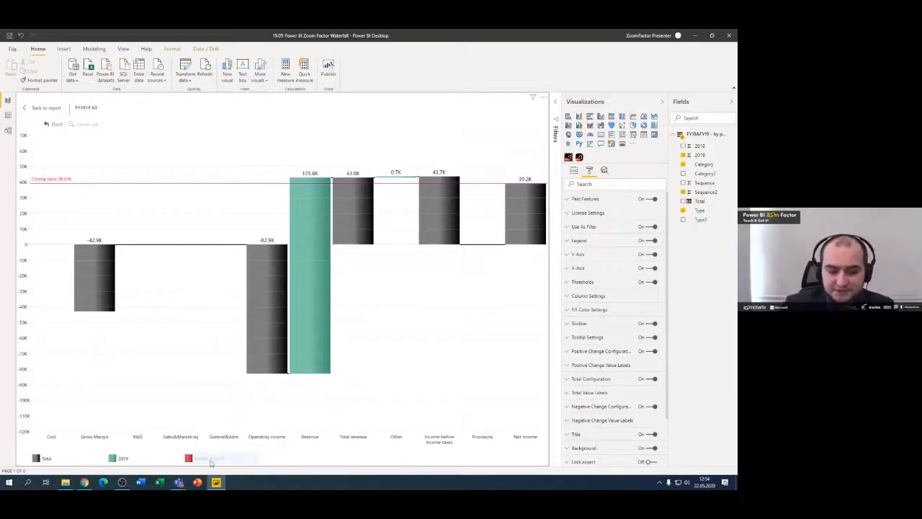
click(212, 462)
click(146, 461)
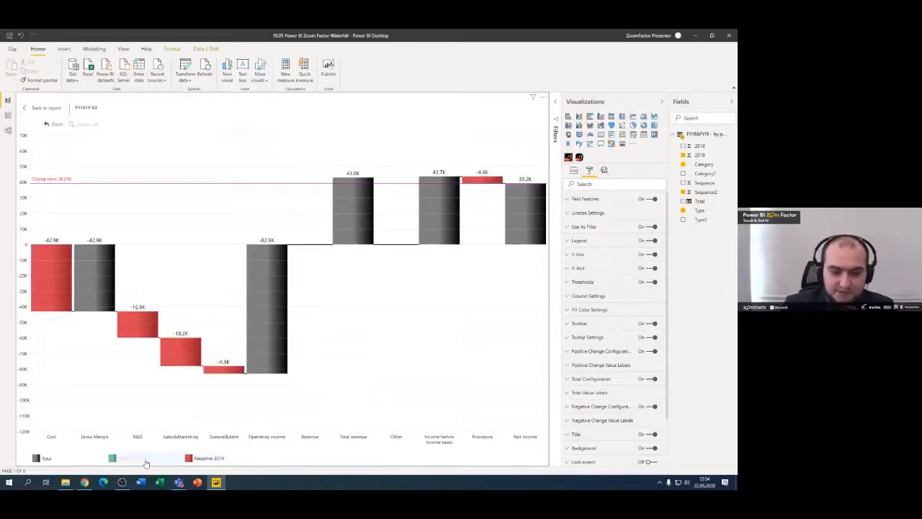
click(146, 461)
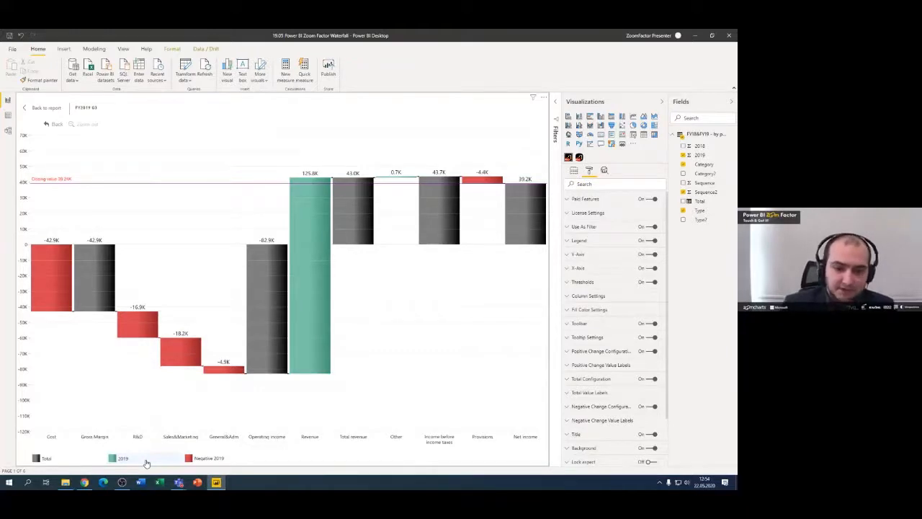
Drill down into the Cost column and zoom back out to all types
click(72, 141)
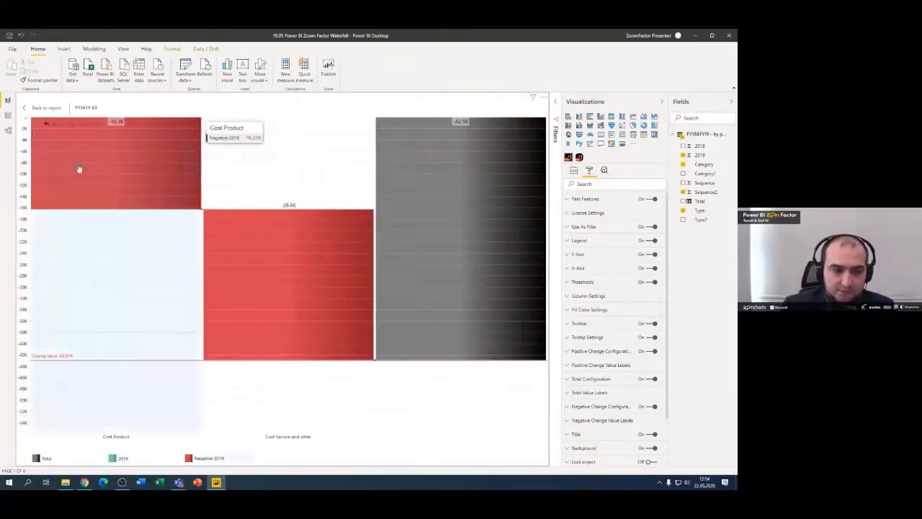
click(90, 126)
Hide and restore the Total series through the legend, then turn the legend off
click(51, 459)
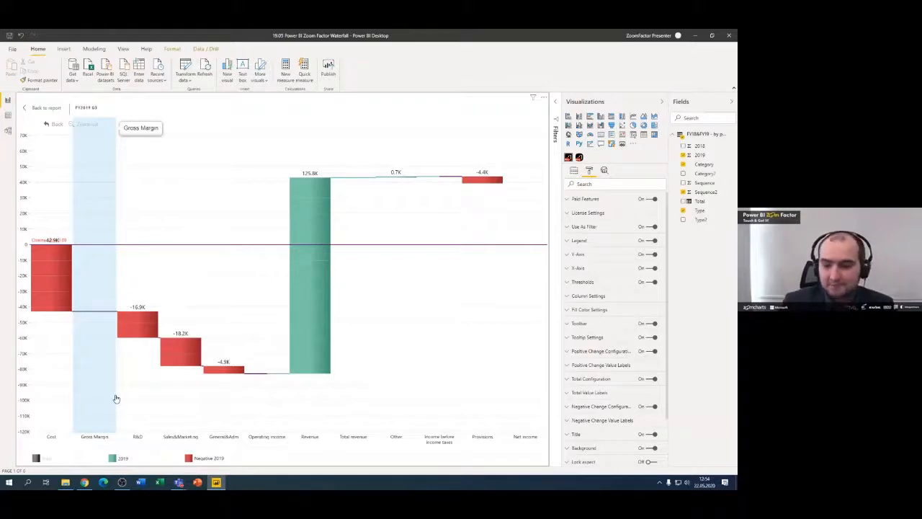
click(58, 462)
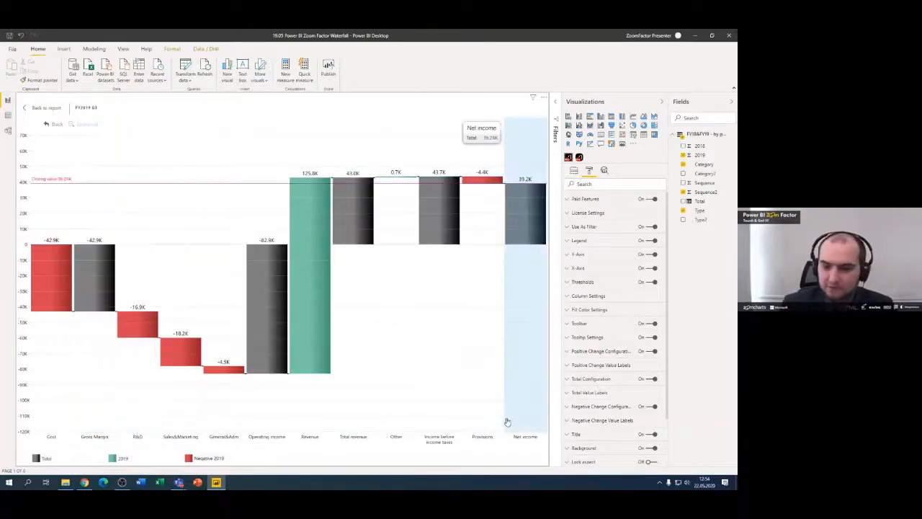
click(651, 240)
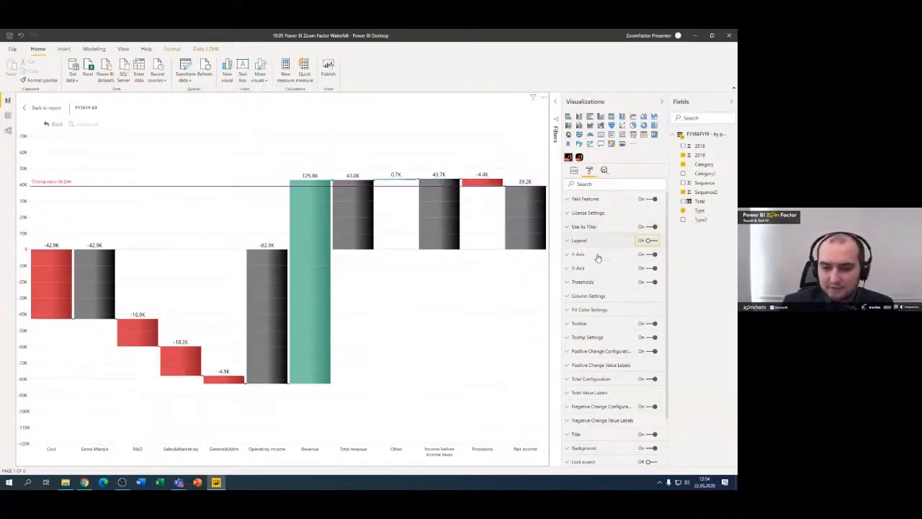
Expand the Y-axis settings, check the Zero Line options and keep Visible
click(597, 255)
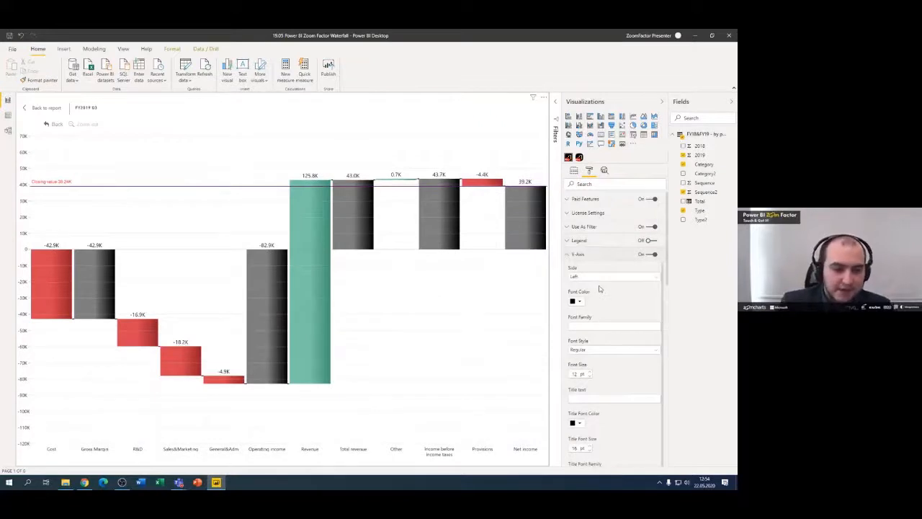
scroll(601, 290, down, 1)
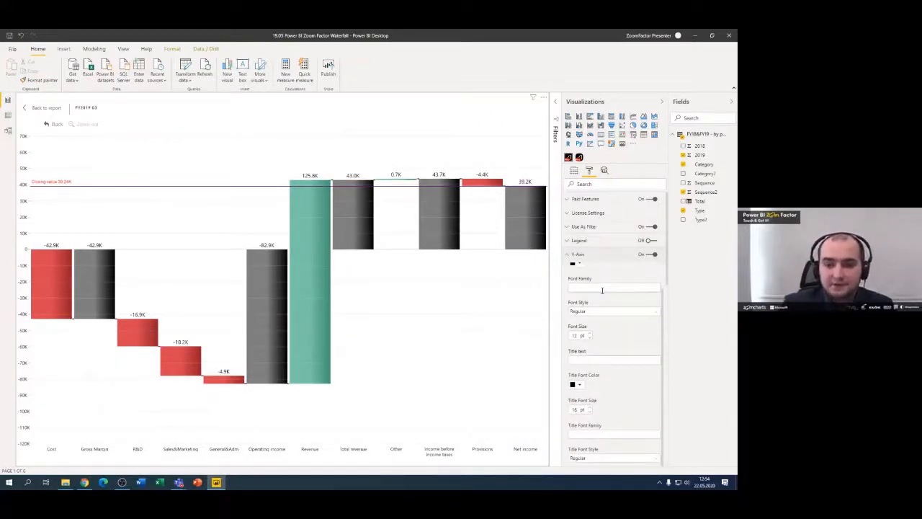
scroll(601, 303, down, 3)
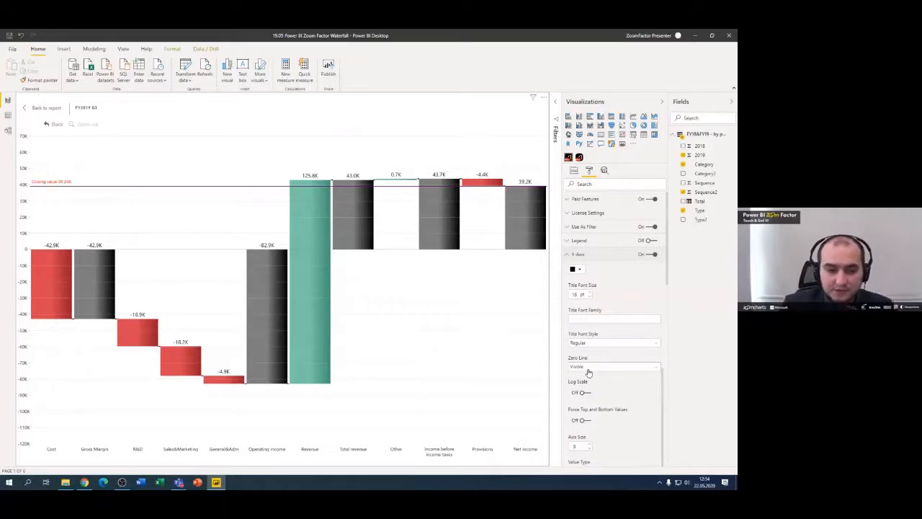
click(588, 367)
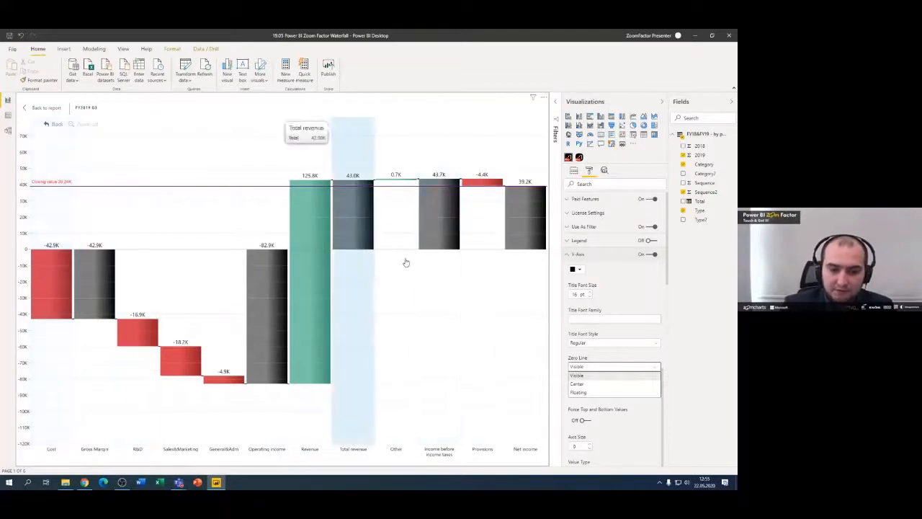
click(602, 375)
Switch the Y-axis Log Scale on and back off
scroll(601, 364, down, 1)
scroll(594, 355, down, 1)
click(586, 334)
click(585, 333)
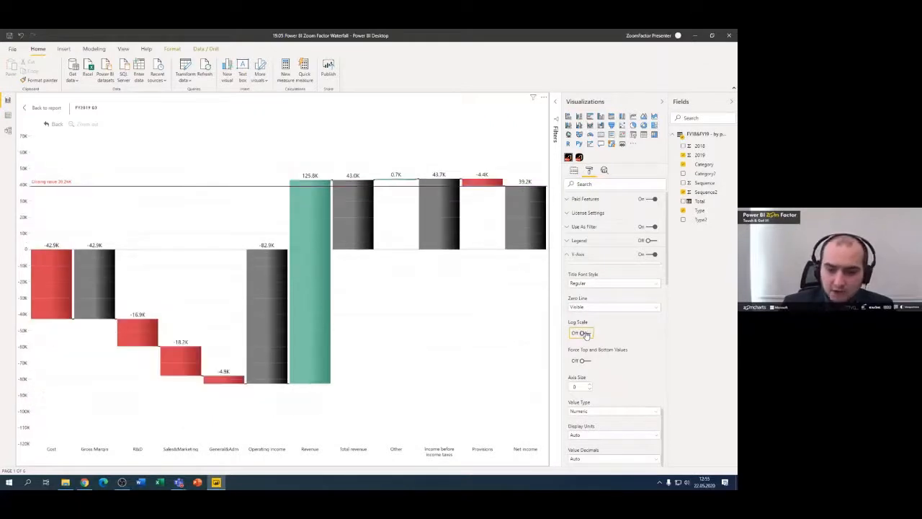
Try the Percentage value type on the Y-axis and return it to Numeric
scroll(602, 343, down, 2)
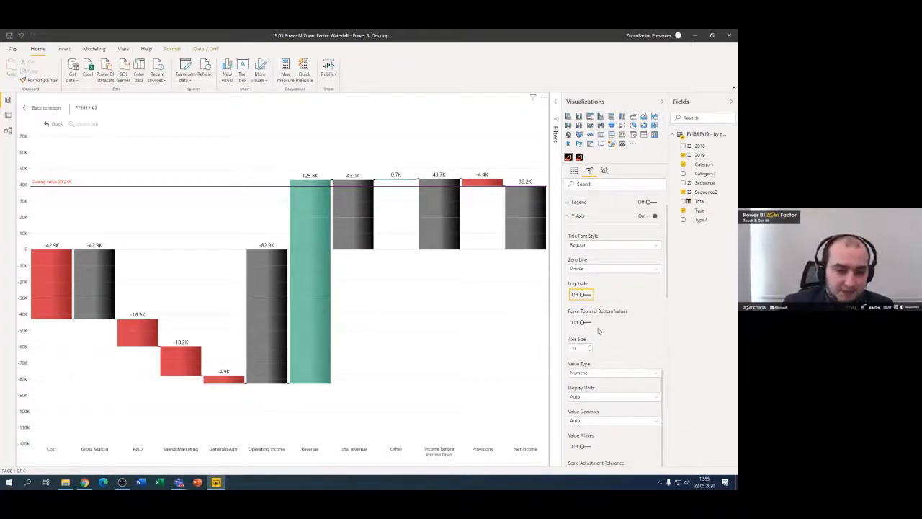
click(591, 373)
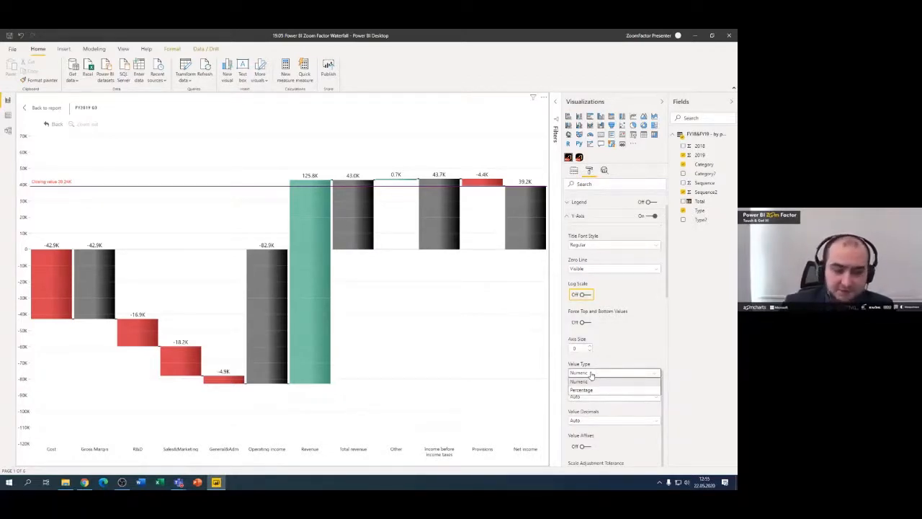
click(592, 392)
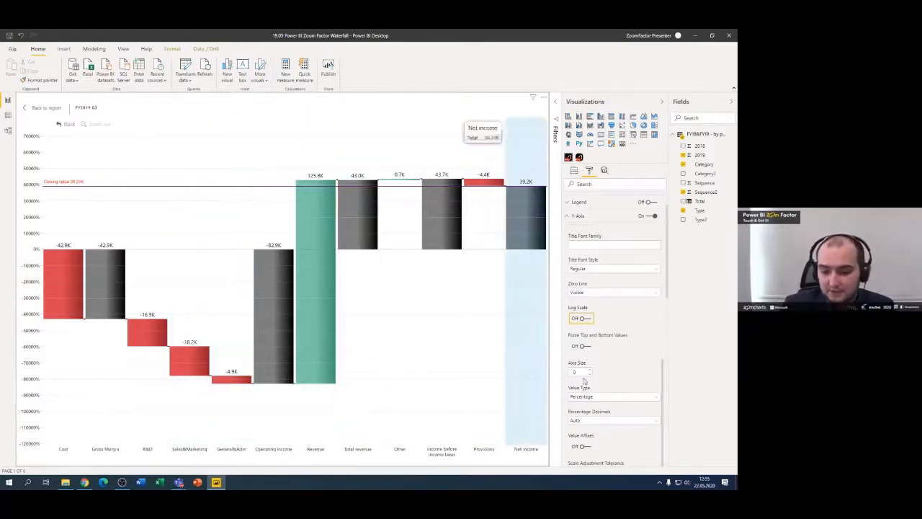
click(595, 399)
click(595, 412)
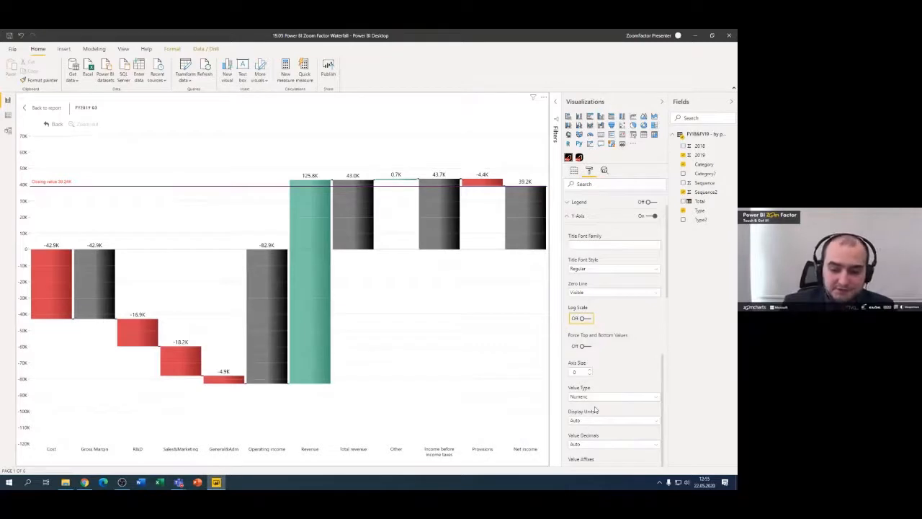
Check the Y-axis display units, then enable value affixes with prefix A and suffix B
scroll(595, 411, down, 3)
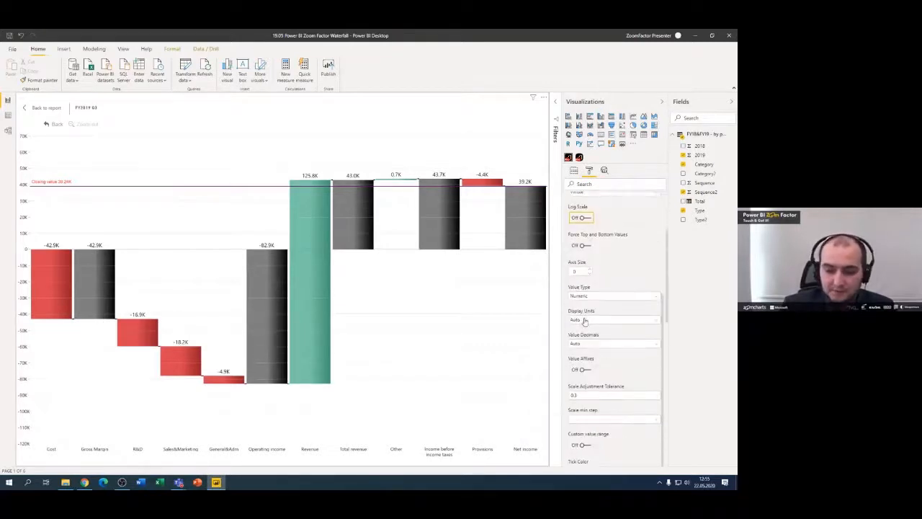
click(585, 321)
click(584, 321)
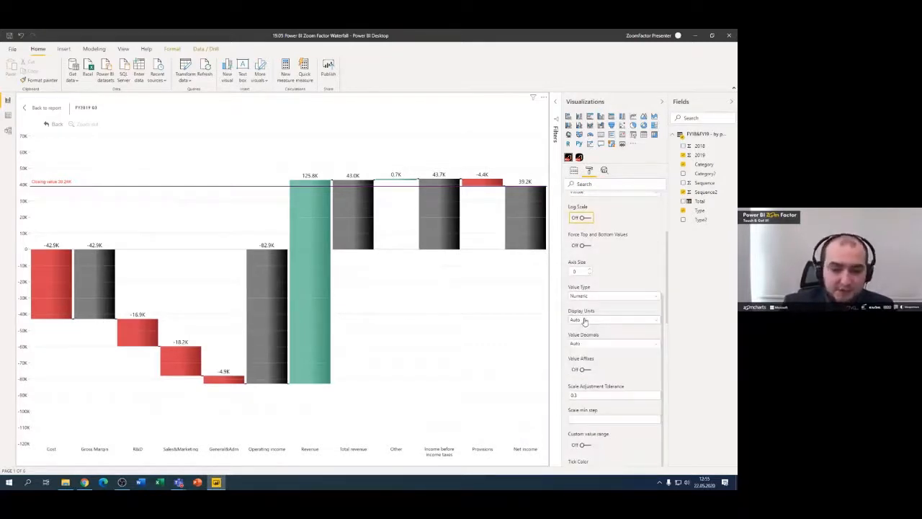
click(585, 369)
click(591, 393)
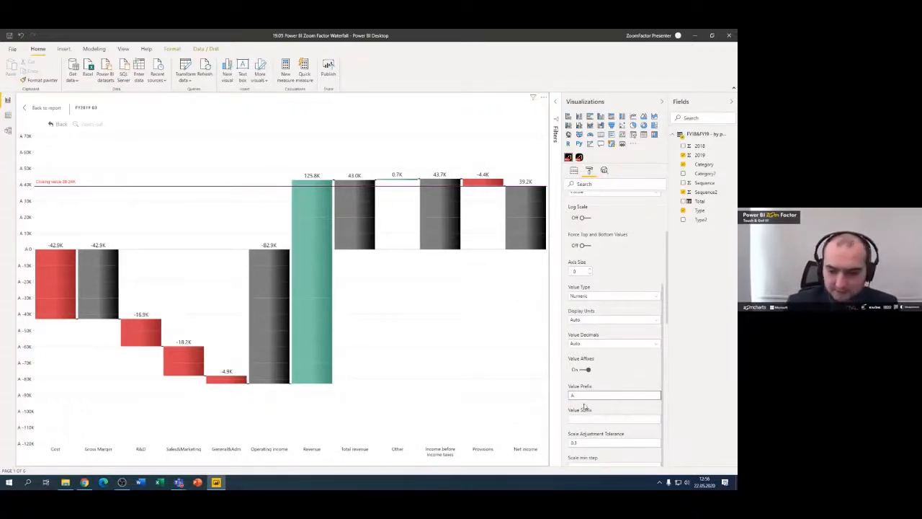
click(580, 420)
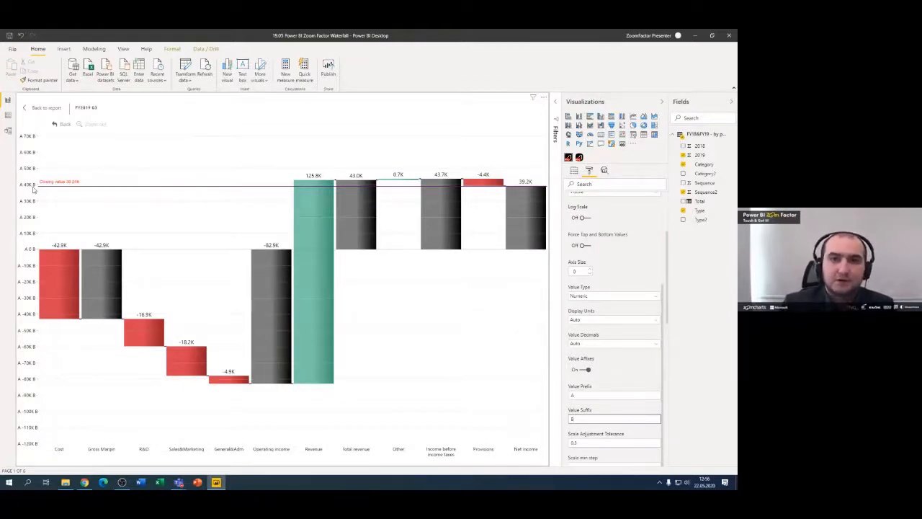
Clear the value suffix and the value prefix of the Y-axis
key(BackSpace)
double_click(574, 396)
key(BackSpace)
Set the Y-axis tick width to 4 and switch its gridlines off and back on
scroll(611, 378, down, 1)
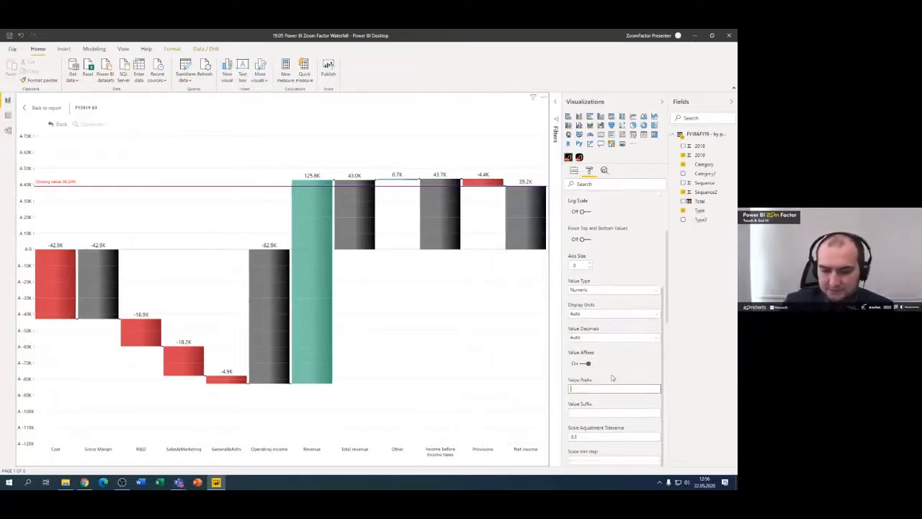
scroll(587, 324, down, 1)
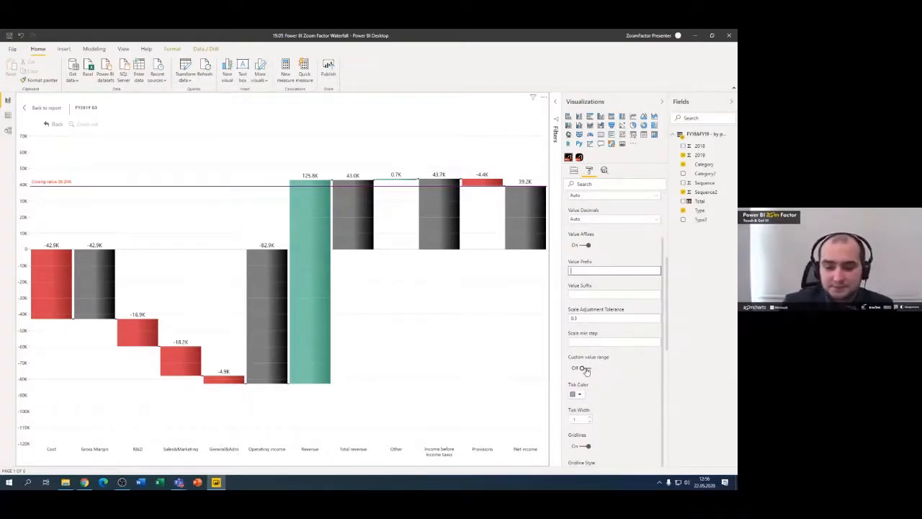
scroll(582, 366, down, 1)
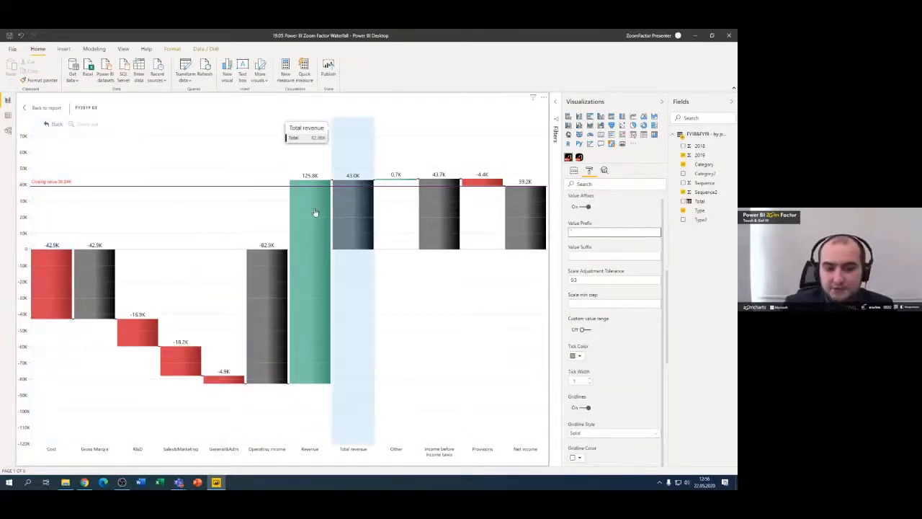
click(590, 379)
click(590, 379)
click(590, 379)
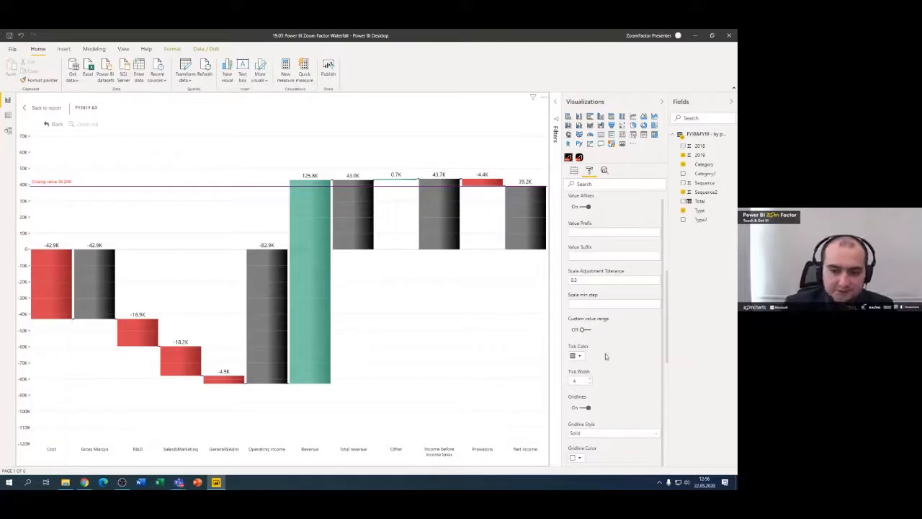
click(585, 408)
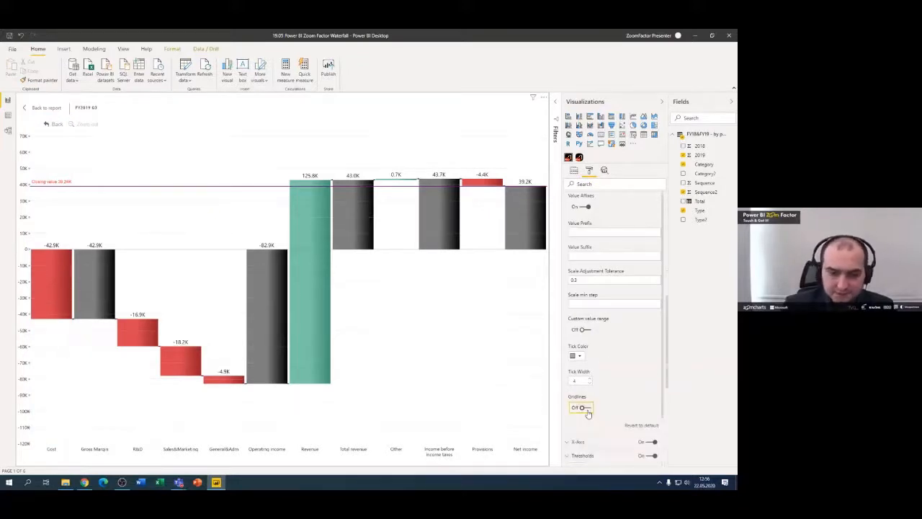
click(587, 408)
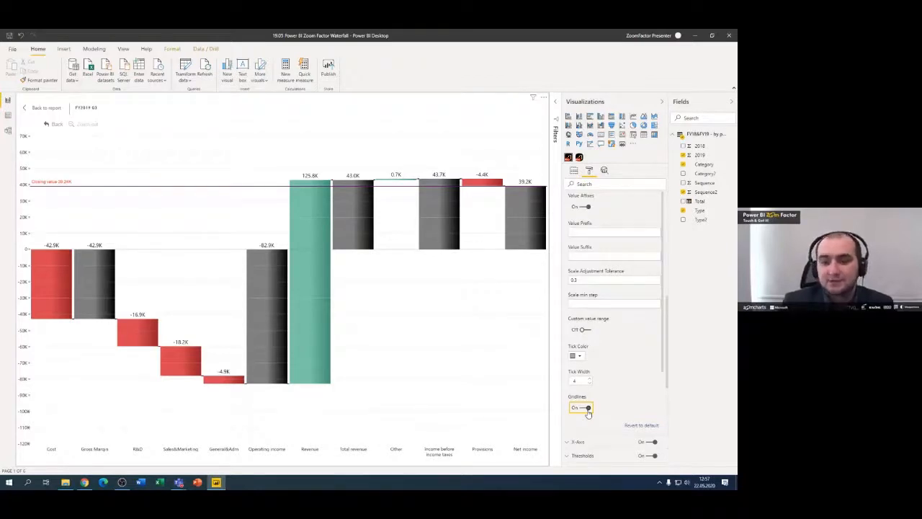
Collapse the Y-axis settings and enable the title in the X-axis settings
scroll(605, 324, up, 5)
scroll(590, 271, up, 6)
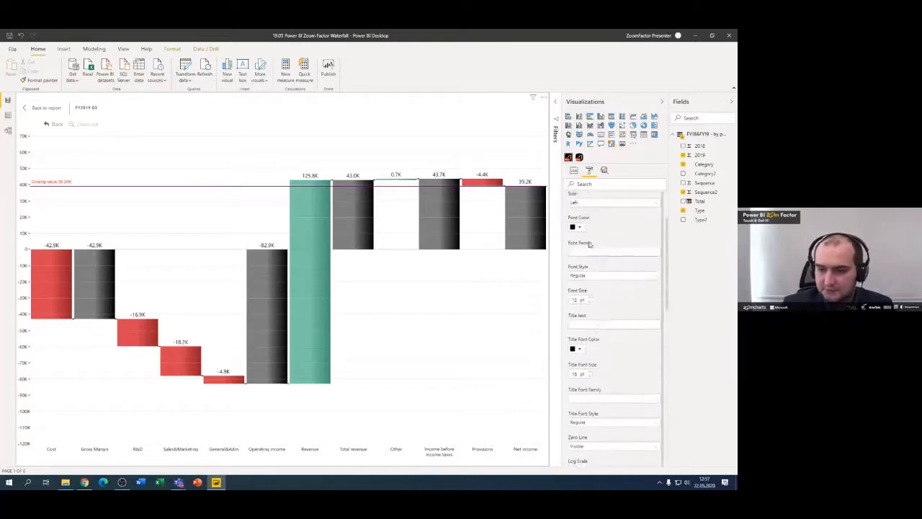
scroll(589, 244, up, 2)
click(600, 255)
click(589, 271)
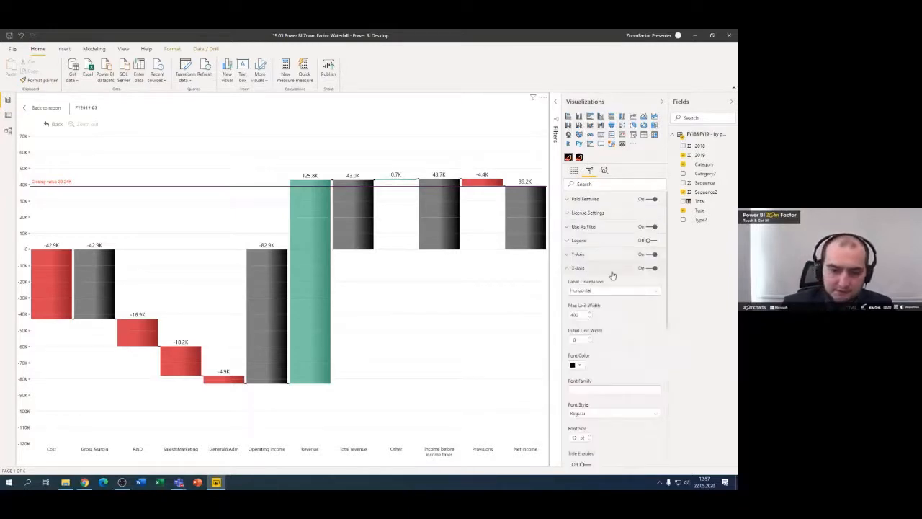
scroll(612, 281, down, 1)
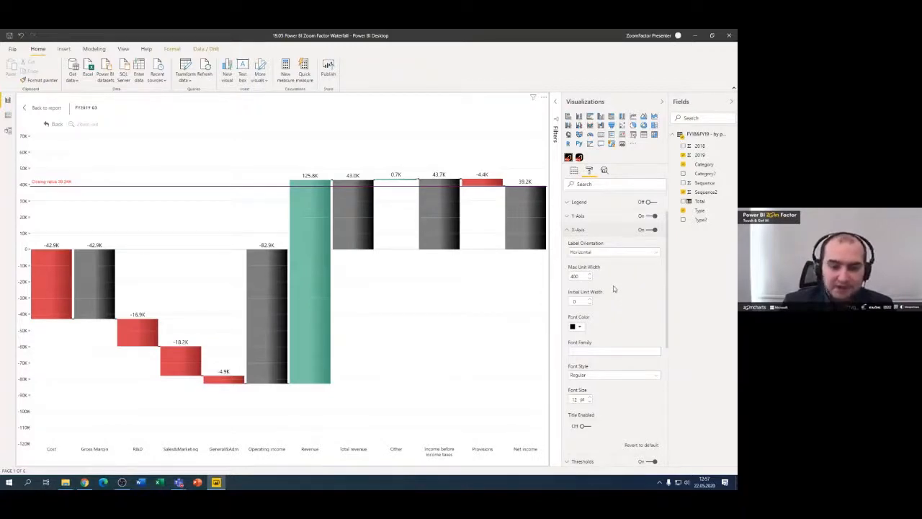
click(582, 426)
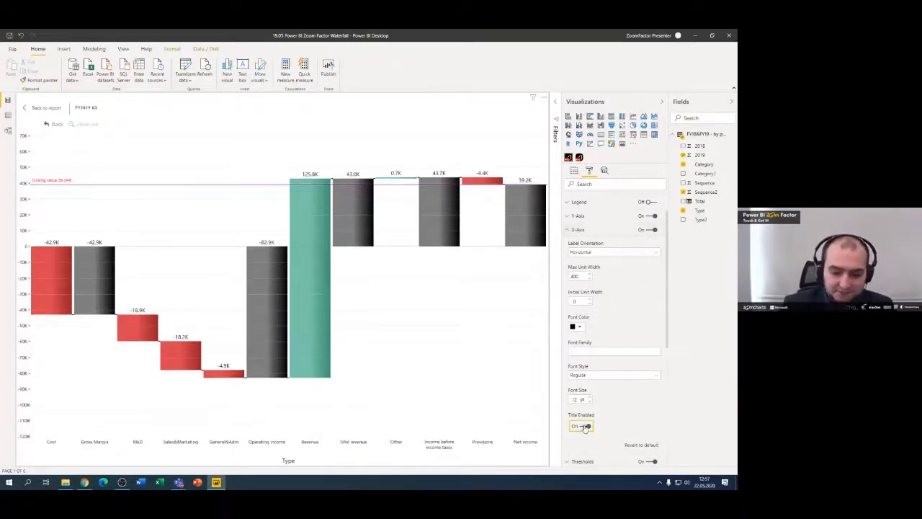
scroll(585, 418, down, 1)
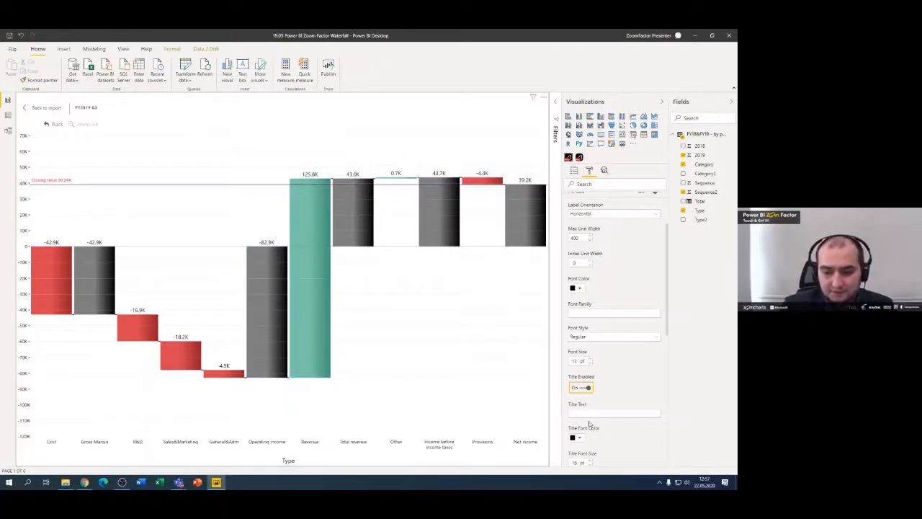
Rename the Type field in the visual's Category fields to "1st level"
click(574, 170)
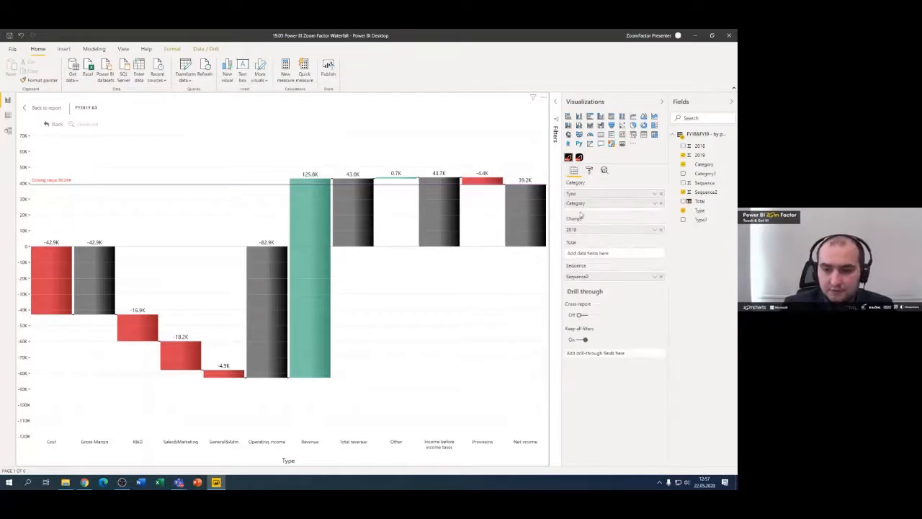
right_click(574, 195)
click(594, 214)
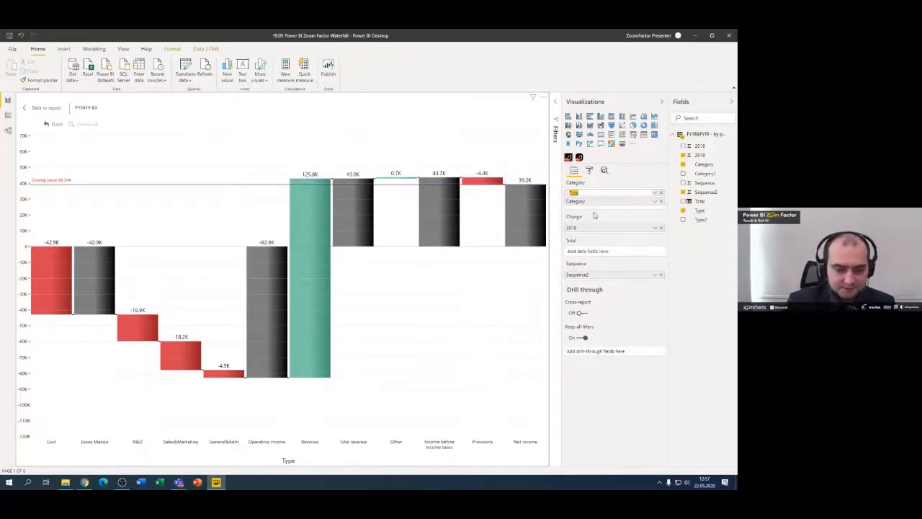
text(1st level)
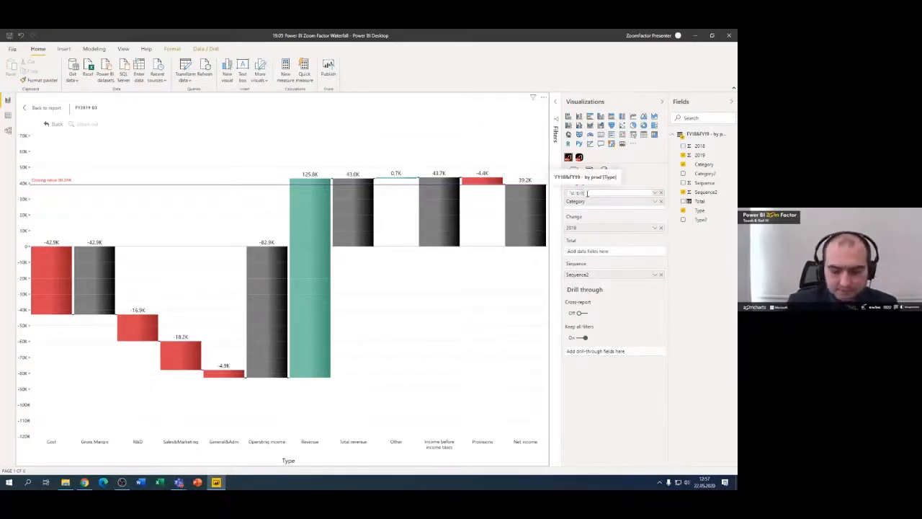
key(Return)
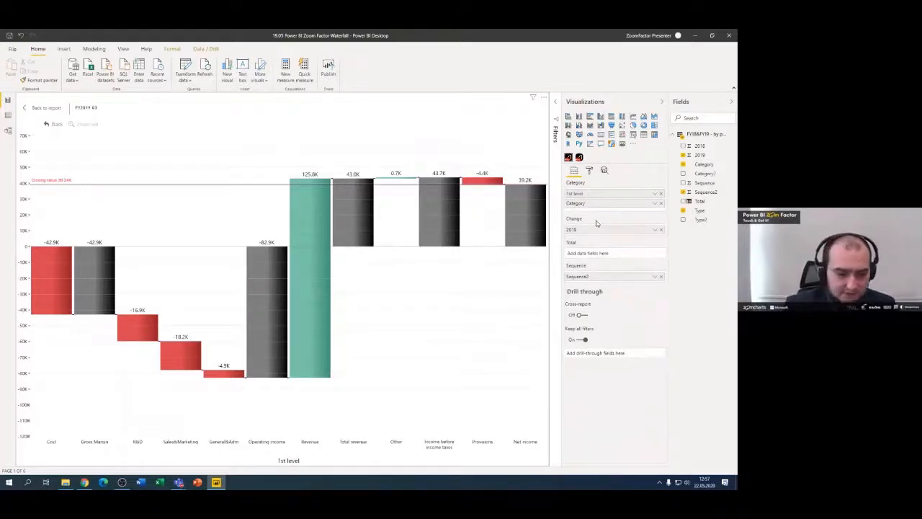
Drill into the Revenue column to check the X-axis title, reopen the visual in focus mode, and zoom back out to the first level
click(314, 257)
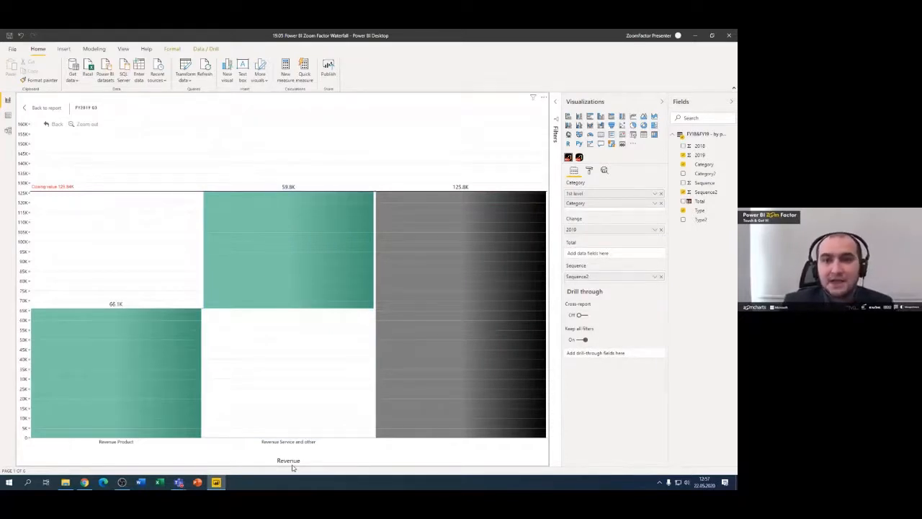
click(43, 107)
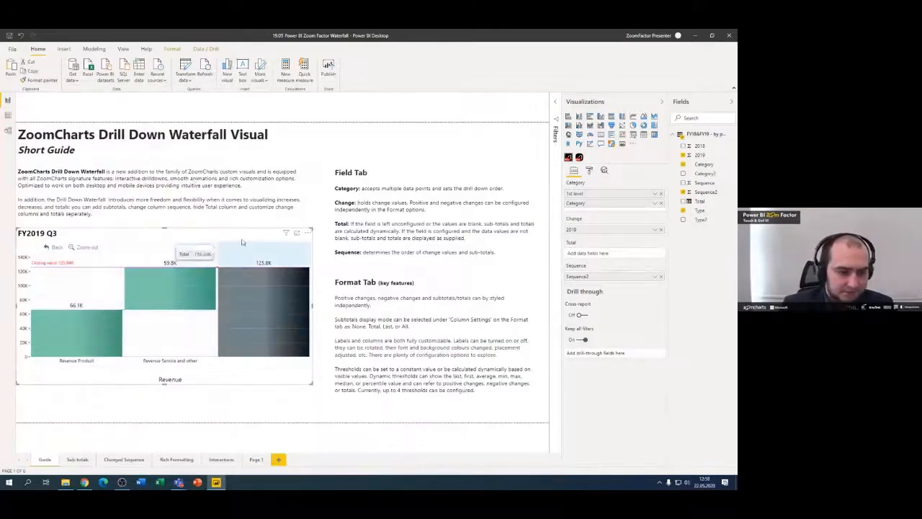
click(296, 233)
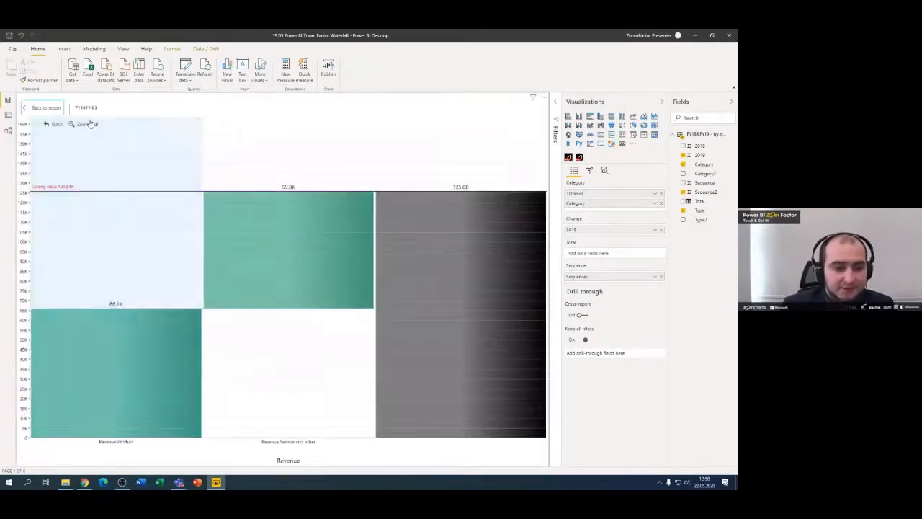
click(87, 124)
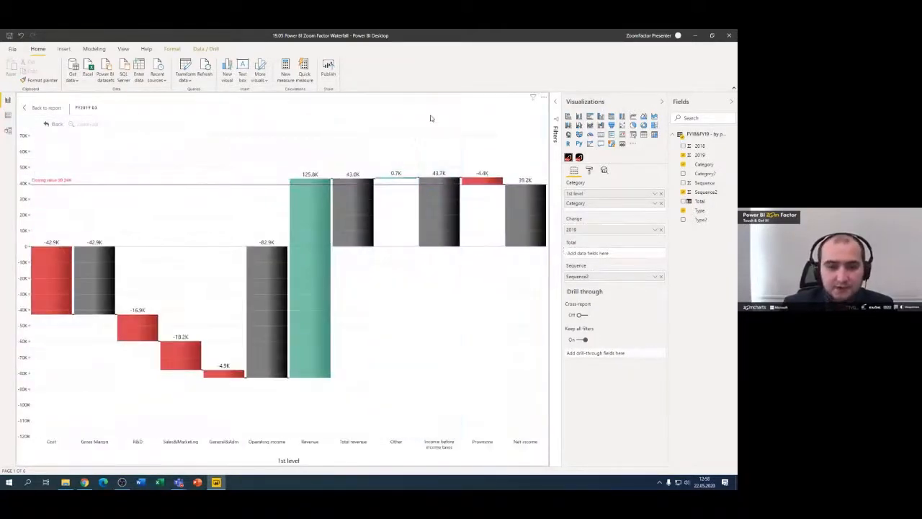
Expand the Thresholds format settings to examine the threshold line's options
click(589, 170)
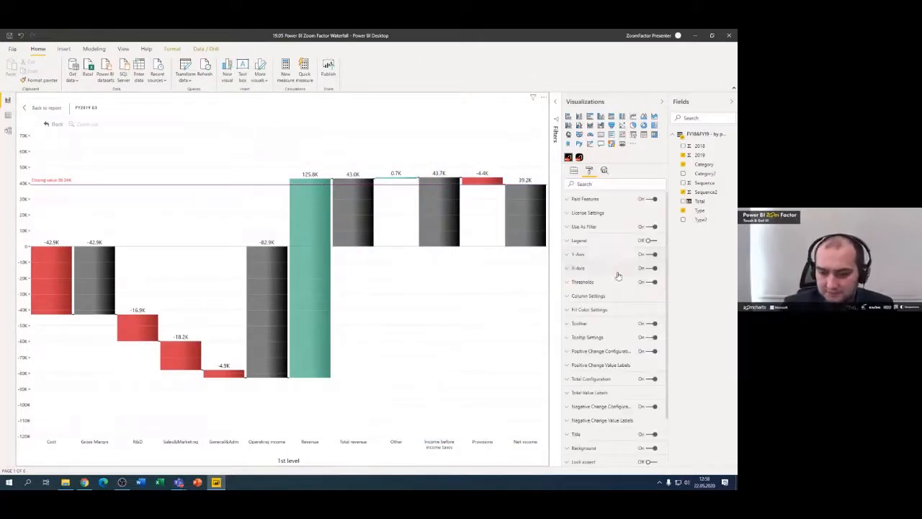
scroll(595, 277, down, 1)
scroll(595, 277, down, 1)
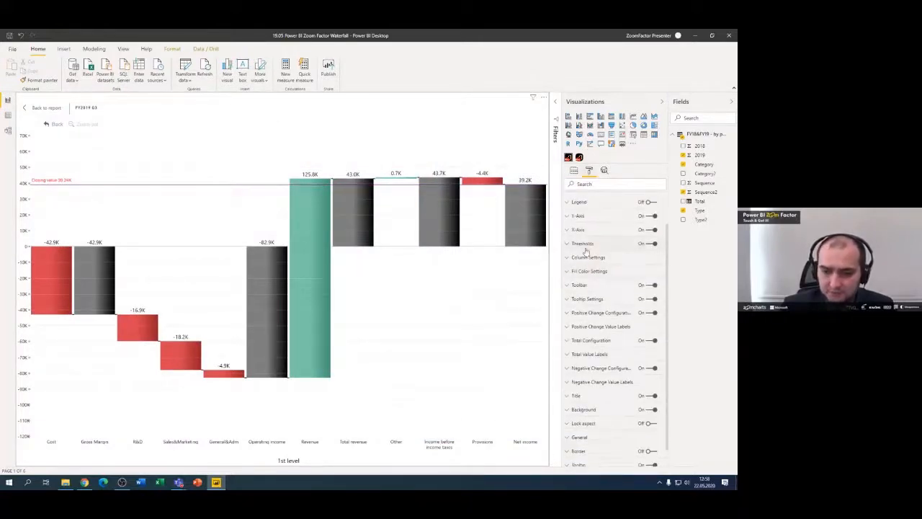
click(583, 244)
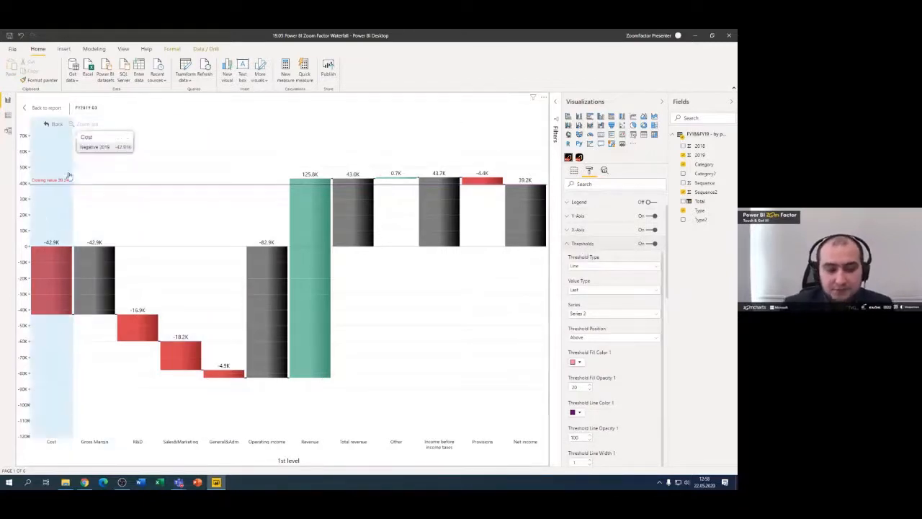
Return to the report, replace Sequence2 with the Sequence field as the visual's sequence, and reopen the chart in focus mode
click(52, 108)
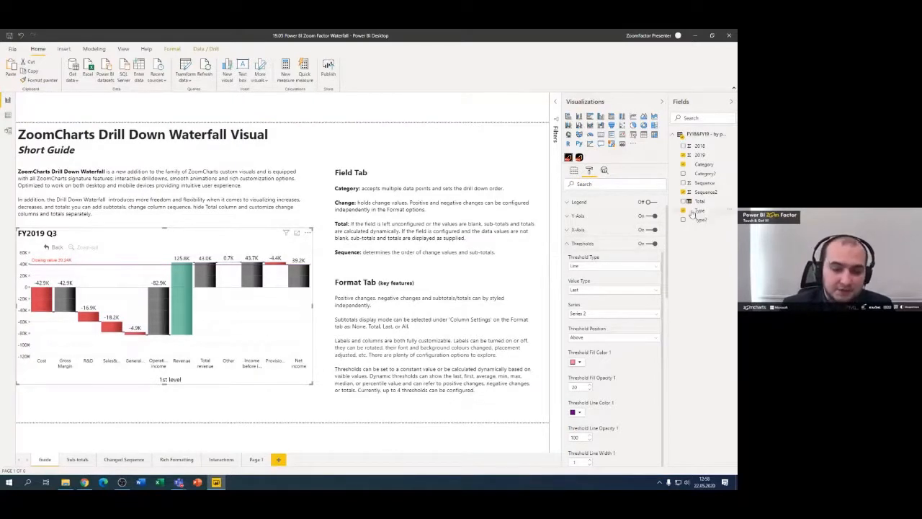
click(575, 170)
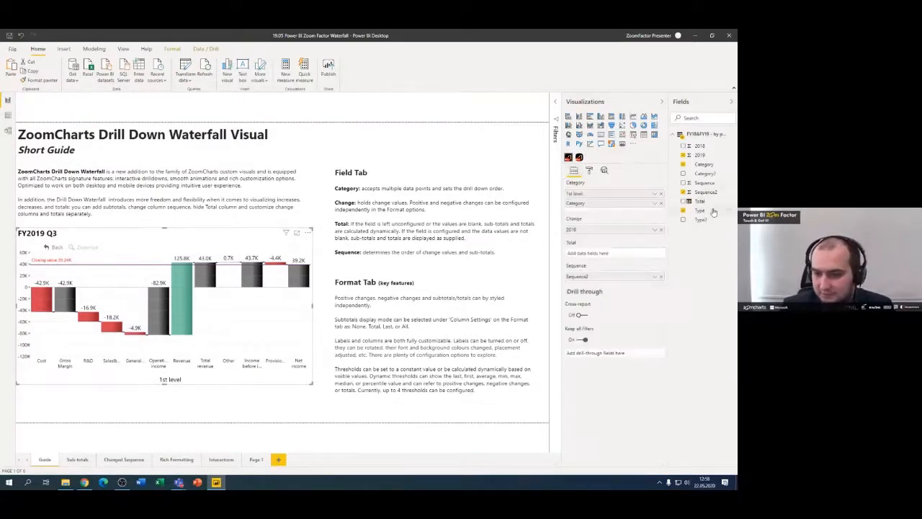
drag(703, 184, 603, 281)
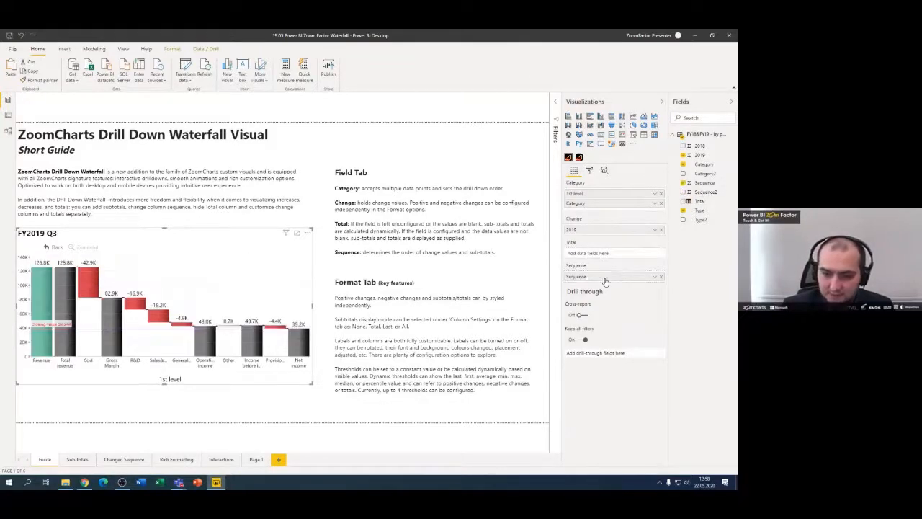
click(296, 233)
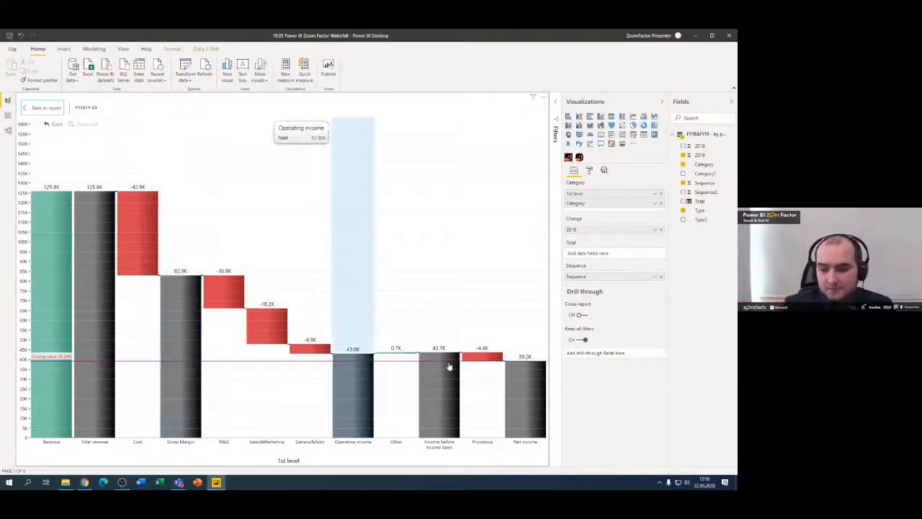
Try the Last and None sub total modes in the Column Settings and restore the mode to All
click(589, 171)
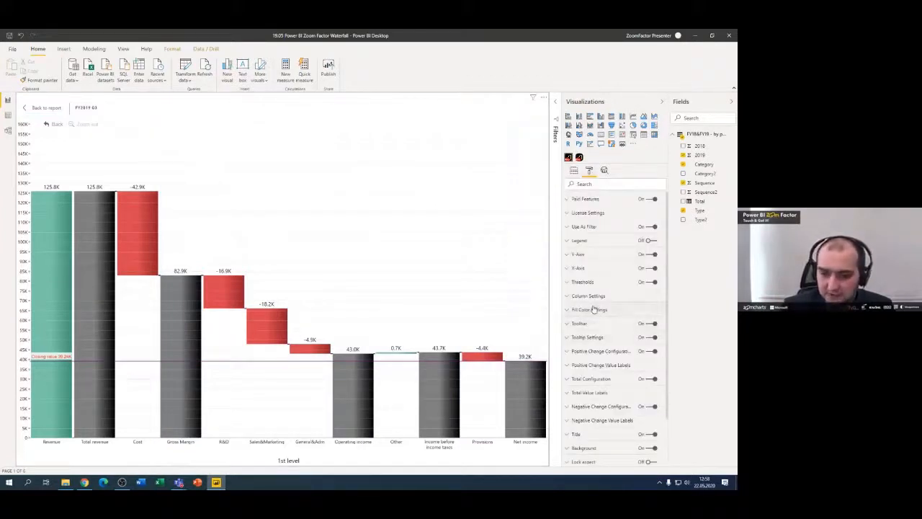
click(597, 297)
scroll(594, 304, down, 2)
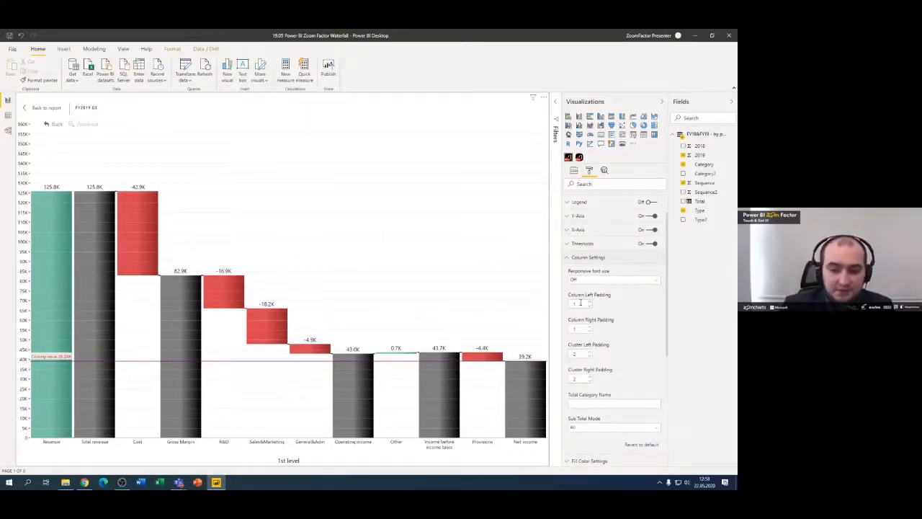
scroll(612, 405, down, 2)
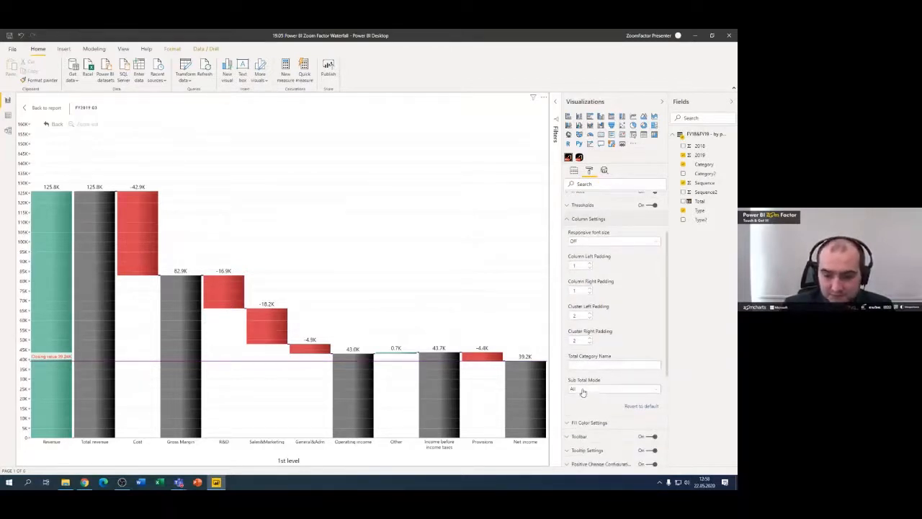
click(585, 393)
click(585, 416)
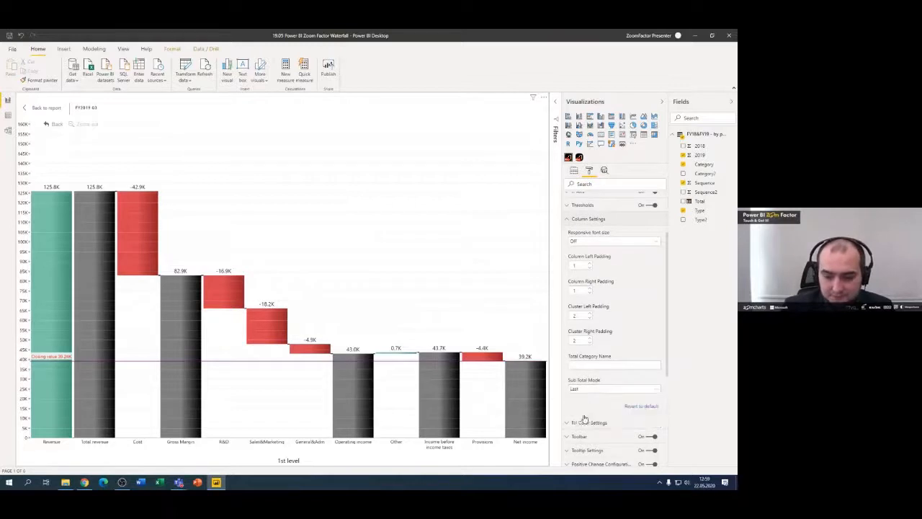
click(578, 391)
click(577, 398)
click(579, 392)
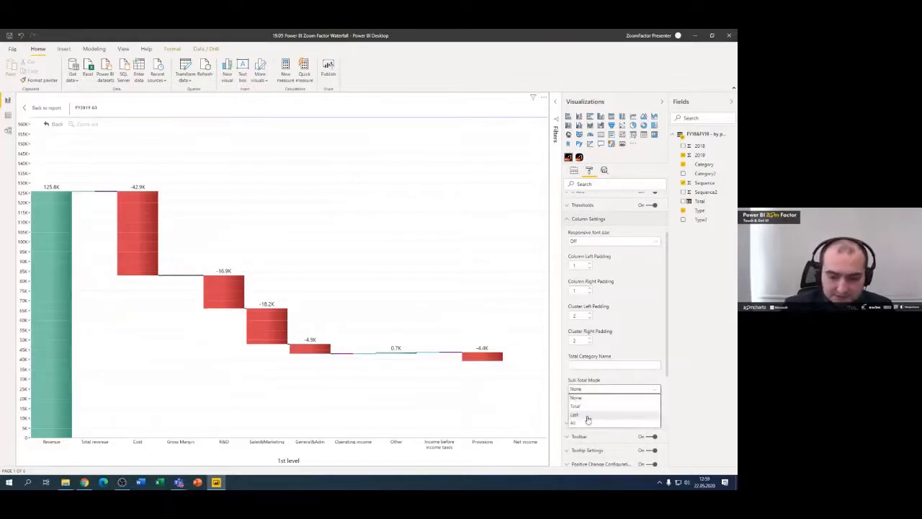
click(587, 422)
click(582, 221)
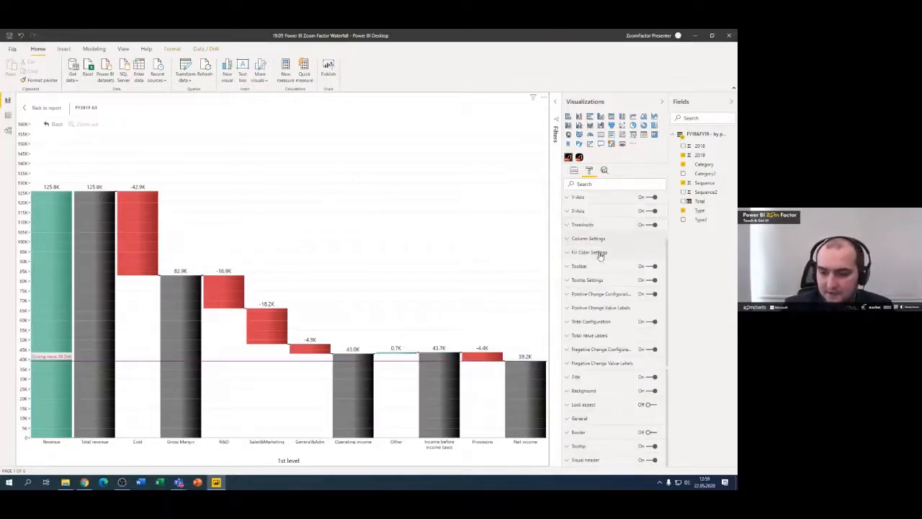
Try the solid fill mode for the columns and restore the fill to Gradient to a derived color
click(600, 254)
click(611, 274)
click(608, 290)
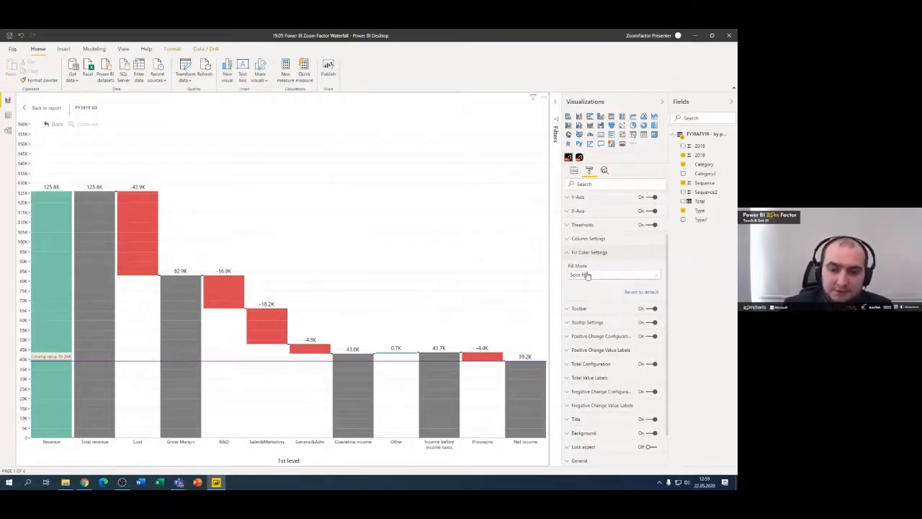
click(587, 274)
click(597, 292)
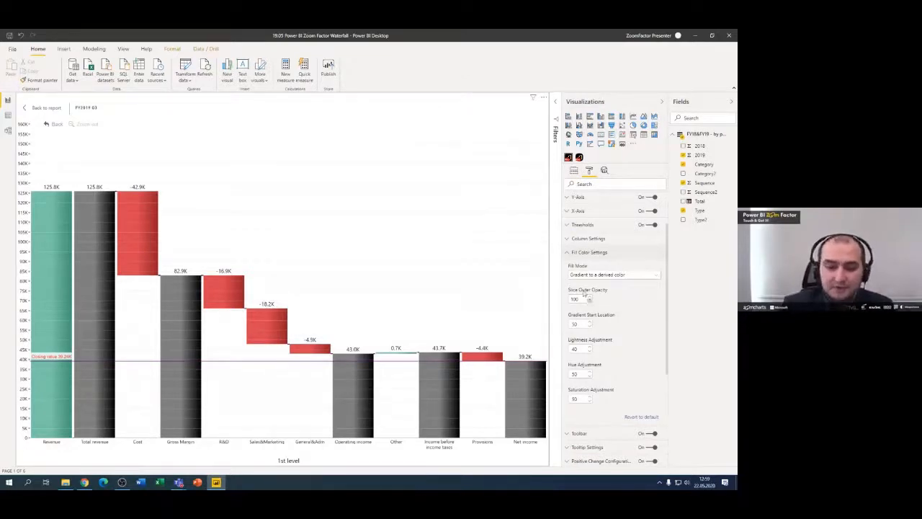
click(583, 254)
Turn off the Zoom-out and Back buttons in the chart's Toolbar settings
click(591, 267)
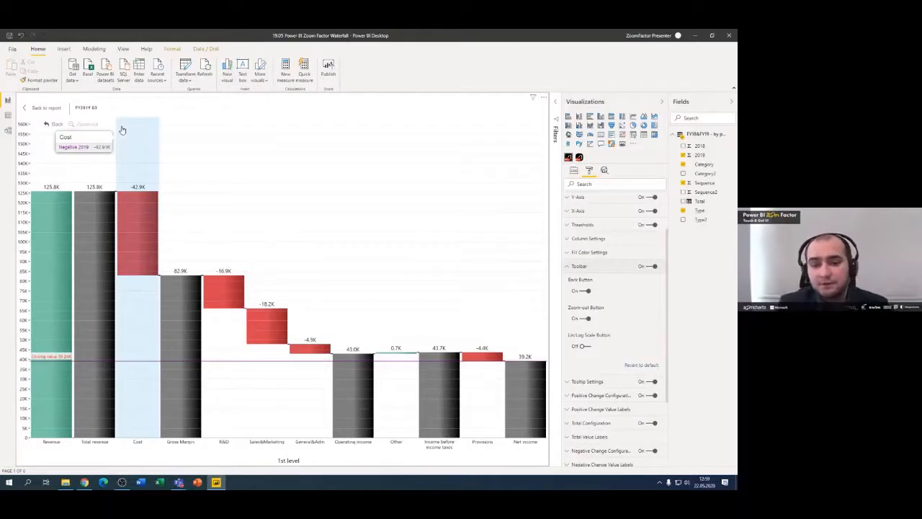
click(582, 317)
click(585, 291)
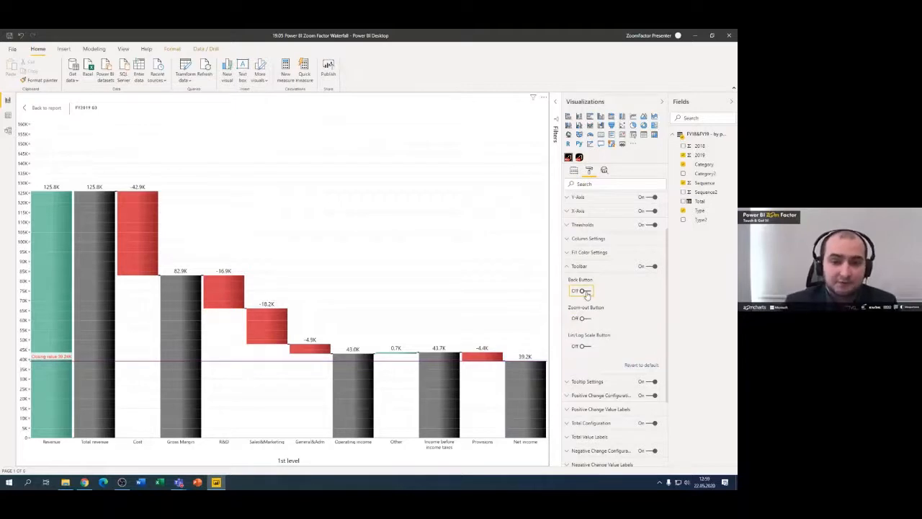
click(592, 269)
Set the chart's tooltip type to Power BI Tooltip
click(590, 280)
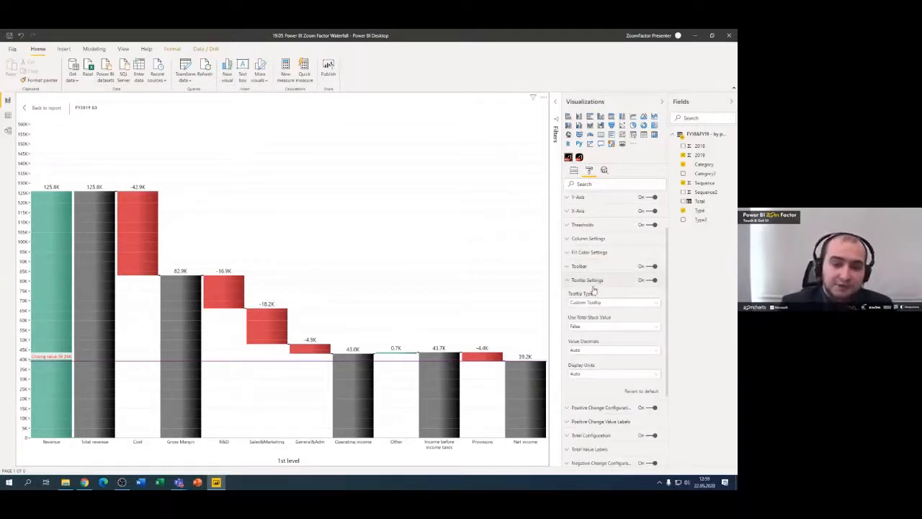
click(570, 303)
click(585, 321)
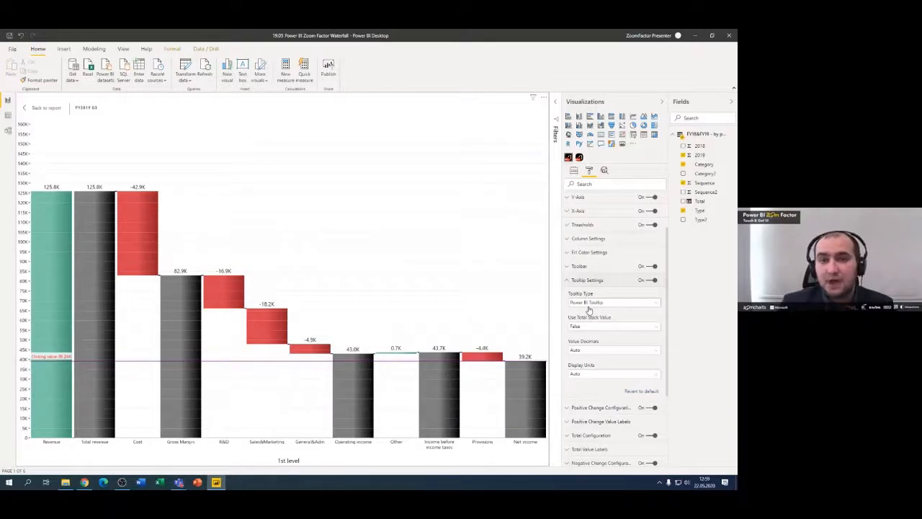
click(583, 279)
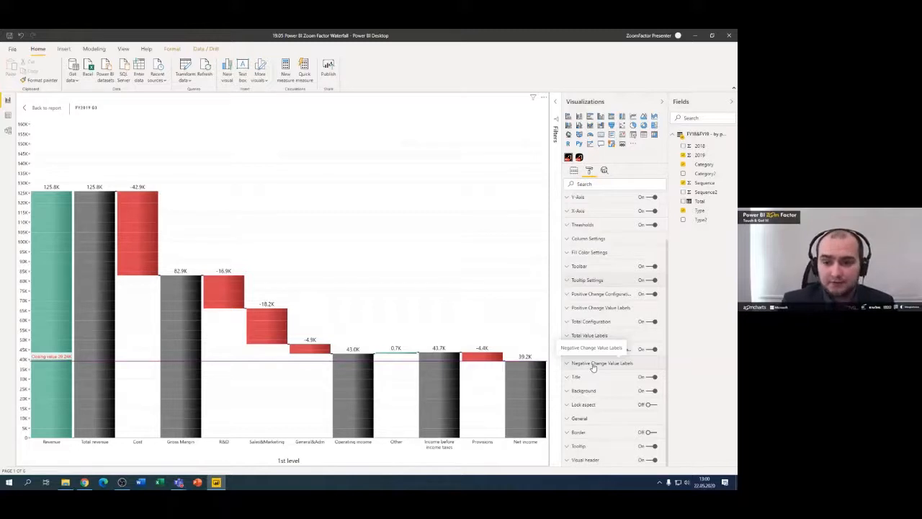
Switch the Positive Change value labels off and back on, and review the line, fill and legend options of that configuration
click(598, 294)
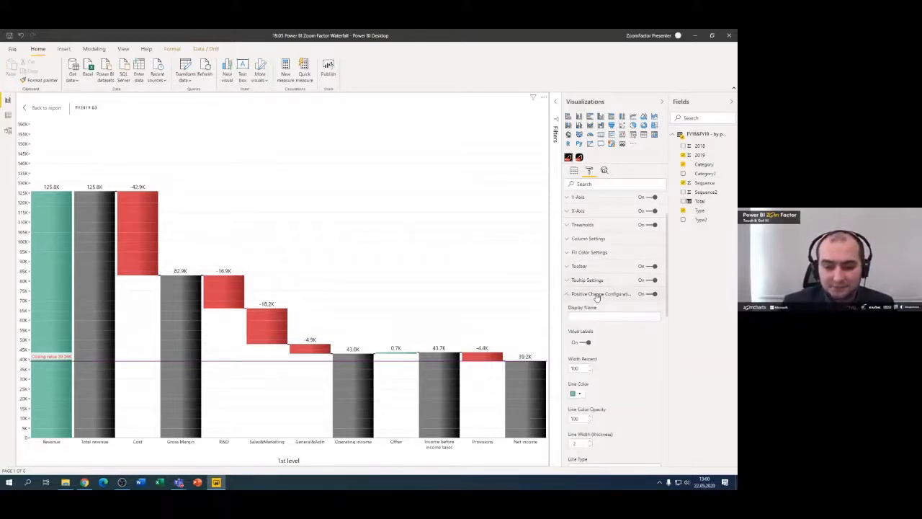
scroll(605, 301, down, 1)
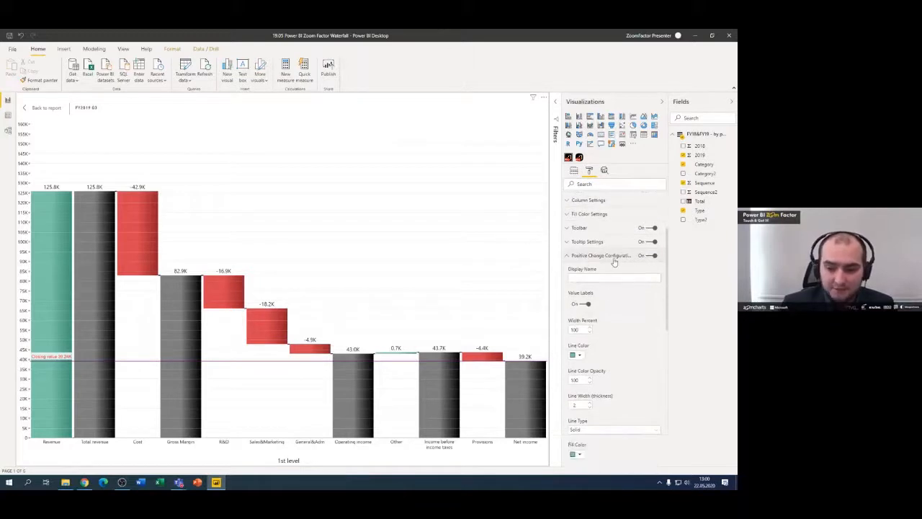
click(584, 277)
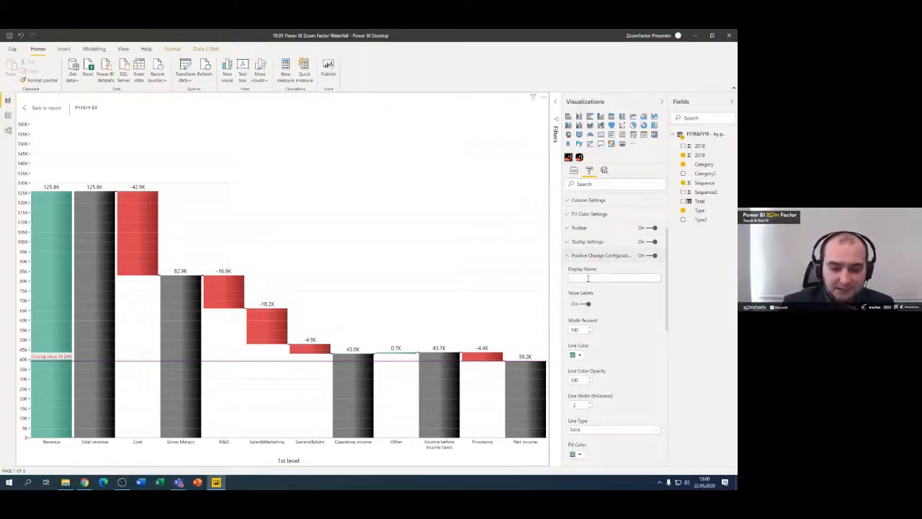
click(587, 303)
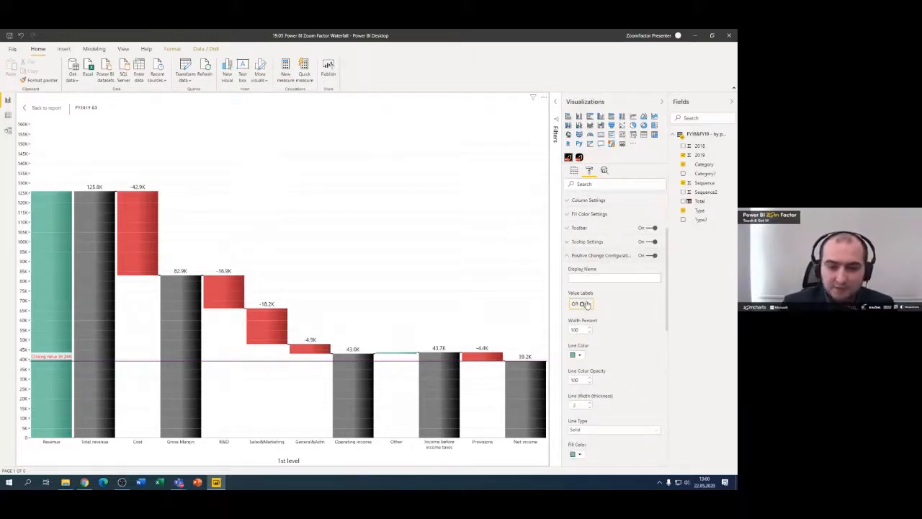
scroll(588, 304, down, 1)
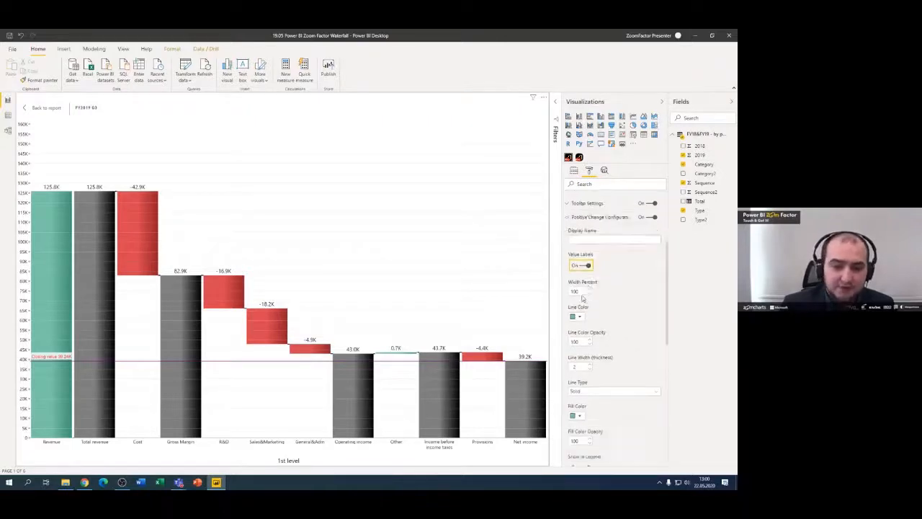
scroll(604, 297, down, 1)
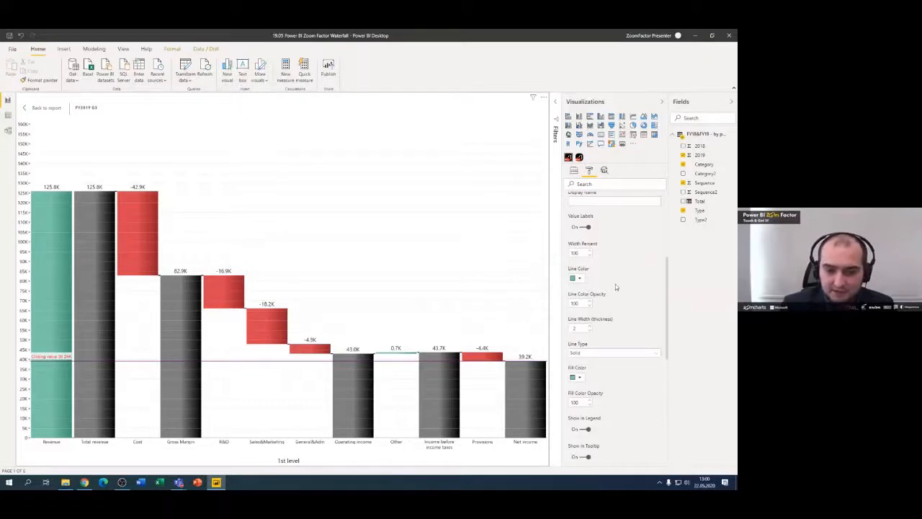
scroll(609, 318, down, 4)
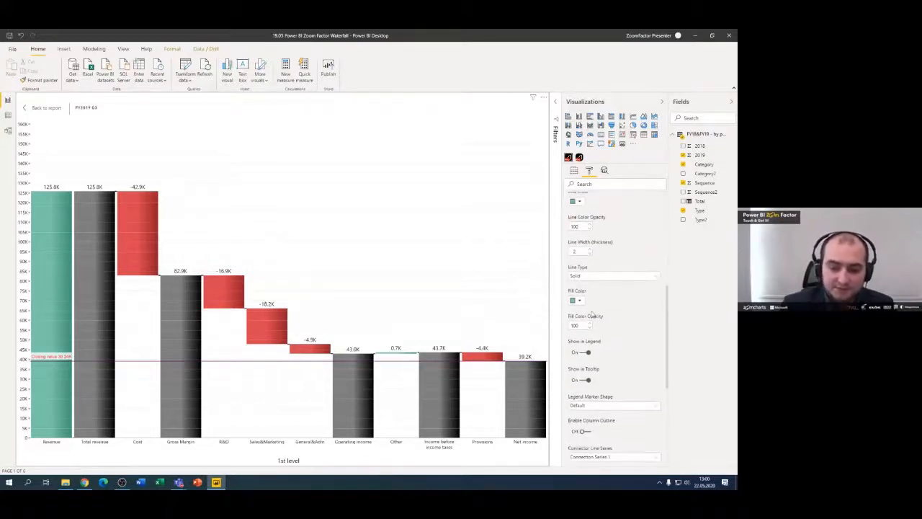
Set the Positive Change fill color opacity to 50 and change its fill color to red
drag(581, 289, 562, 291)
text(50)
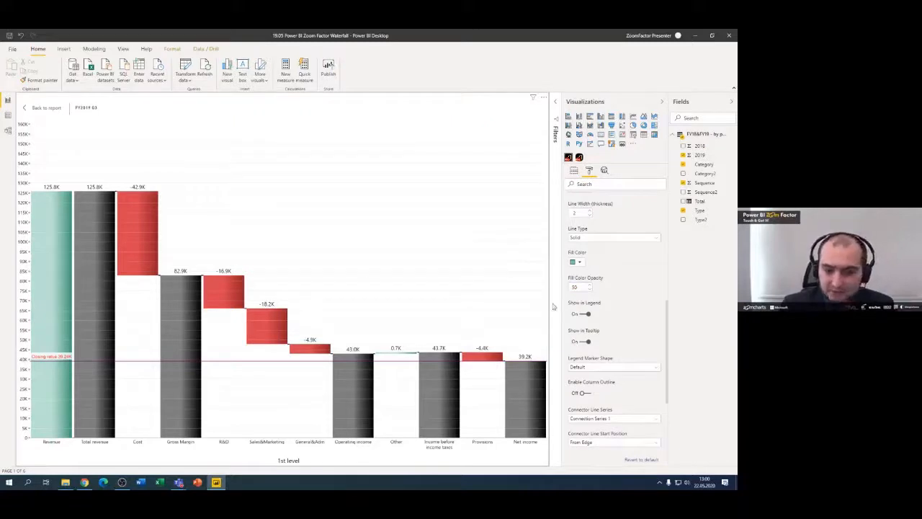
scroll(611, 319, down, 3)
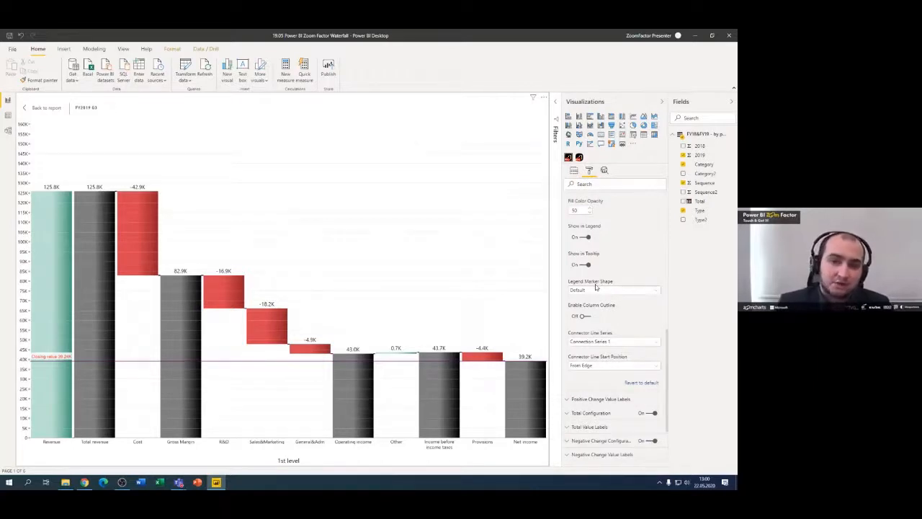
scroll(596, 290, up, 6)
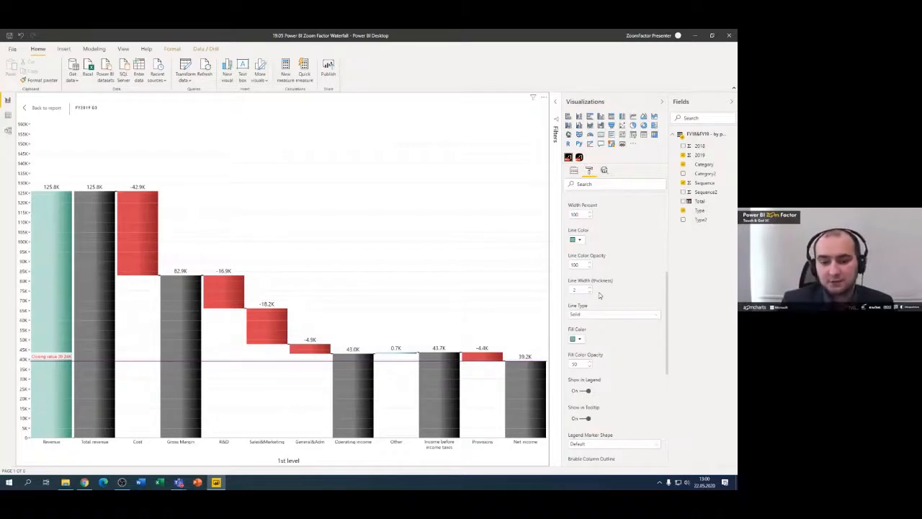
click(580, 339)
click(580, 349)
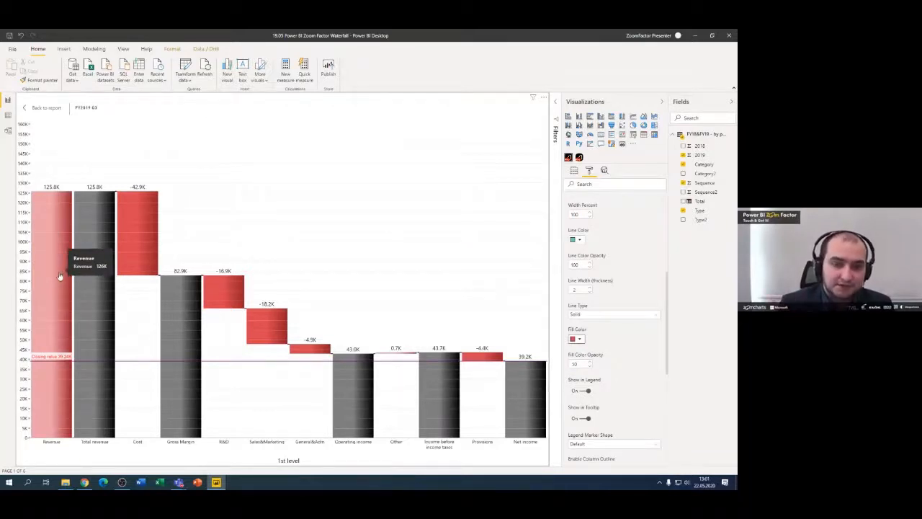
Change the fill color in the Negative Change Configuration to bright green
scroll(597, 328, down, 5)
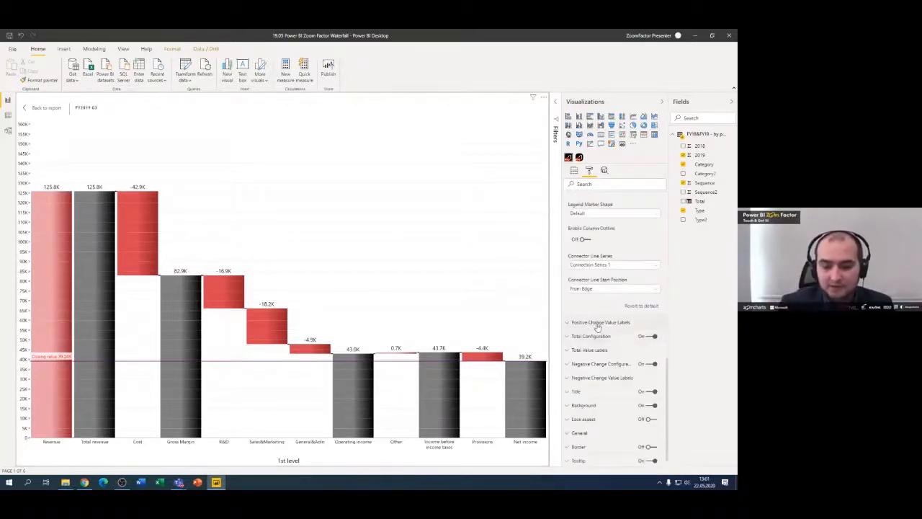
click(597, 324)
click(597, 325)
scroll(600, 336, down, 1)
click(595, 352)
scroll(601, 349, down, 5)
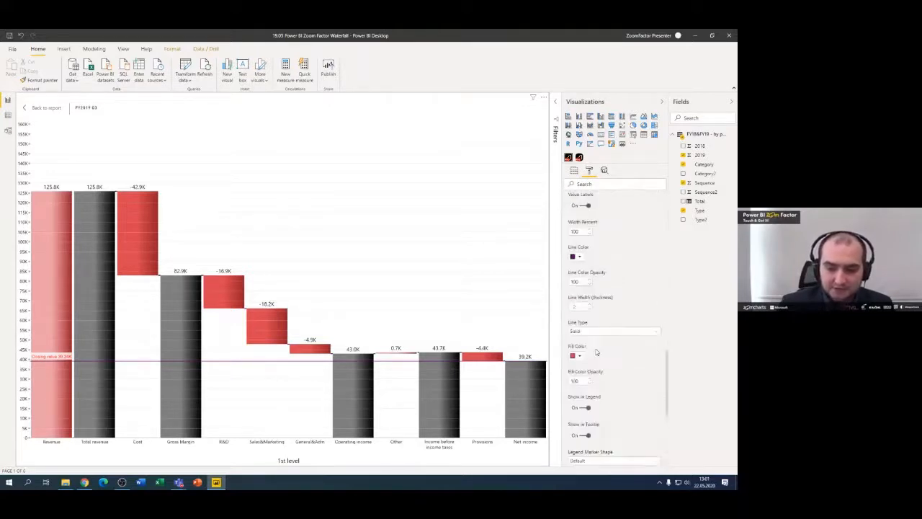
click(579, 356)
click(580, 336)
click(613, 279)
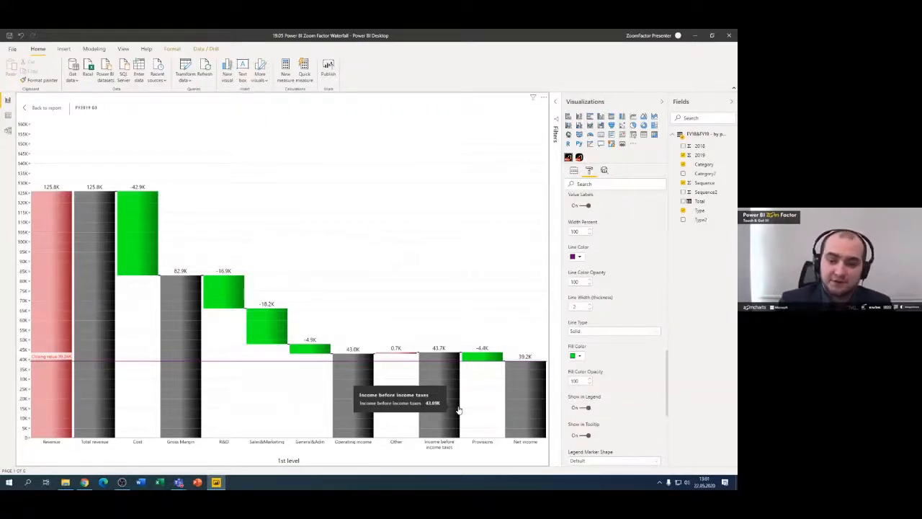
Revert the Positive Change Configuration to its default settings
scroll(625, 290, up, 2)
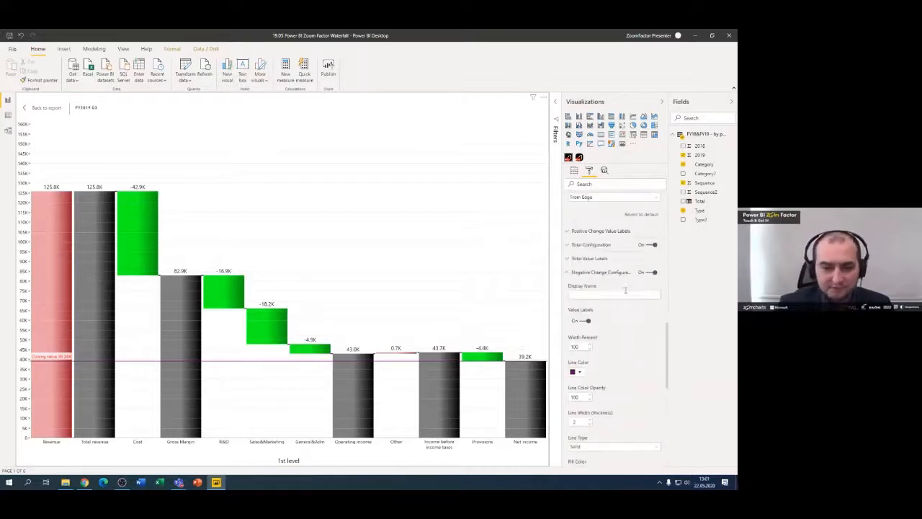
scroll(611, 282, down, 5)
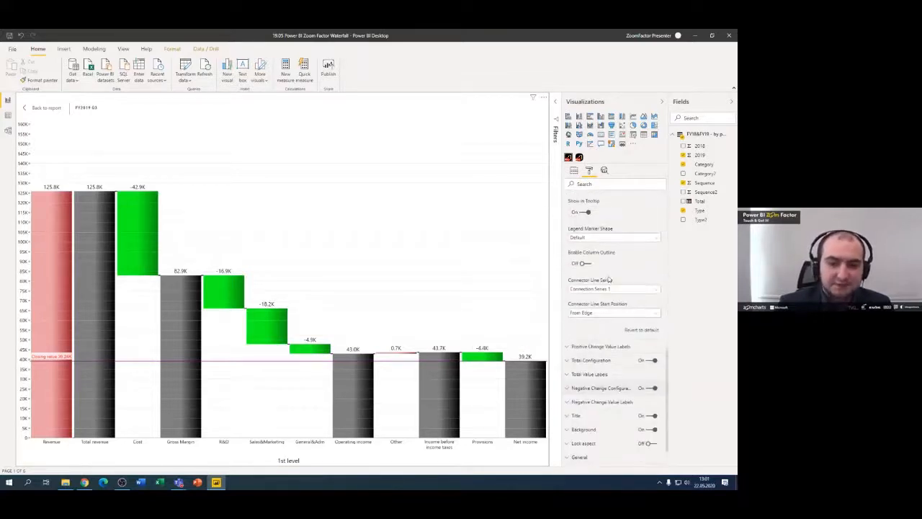
scroll(609, 279, up, 3)
click(590, 242)
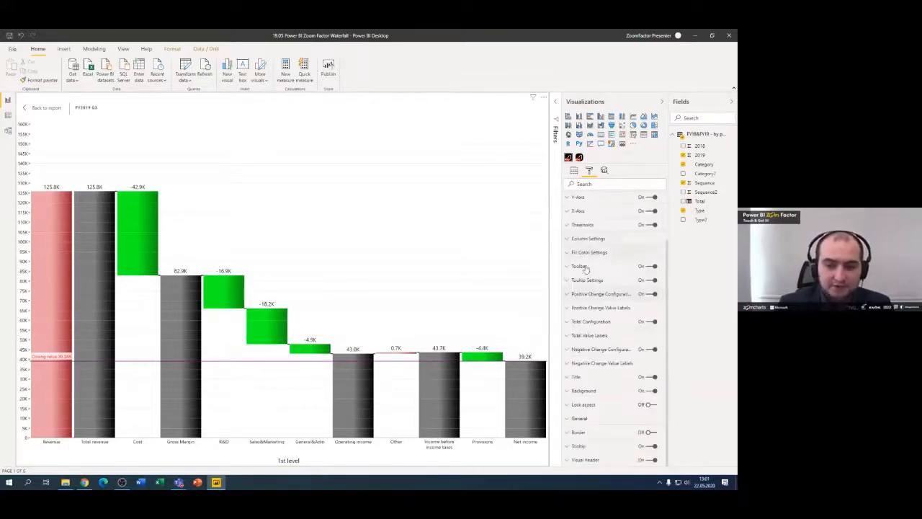
click(590, 309)
click(611, 294)
scroll(624, 288, down, 10)
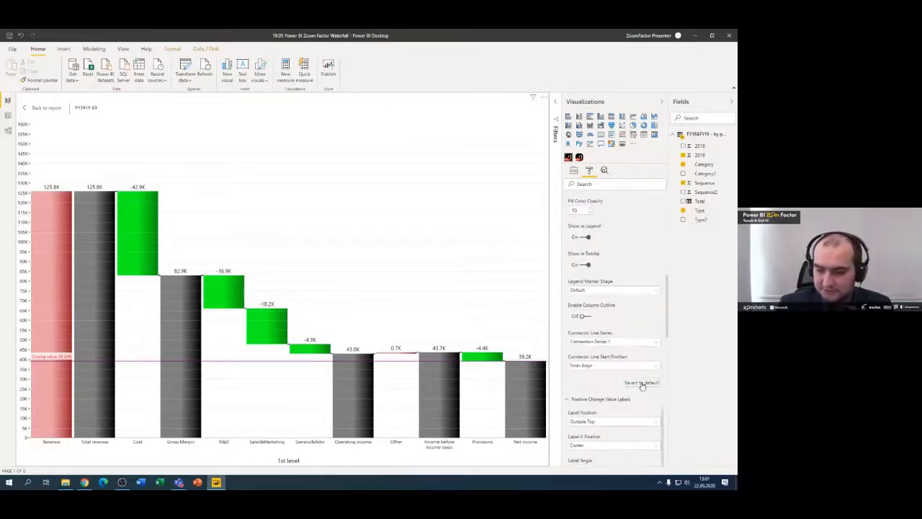
click(642, 383)
Set the Positive Change fill color to teal green and collapse that configuration
scroll(616, 317, up, 3)
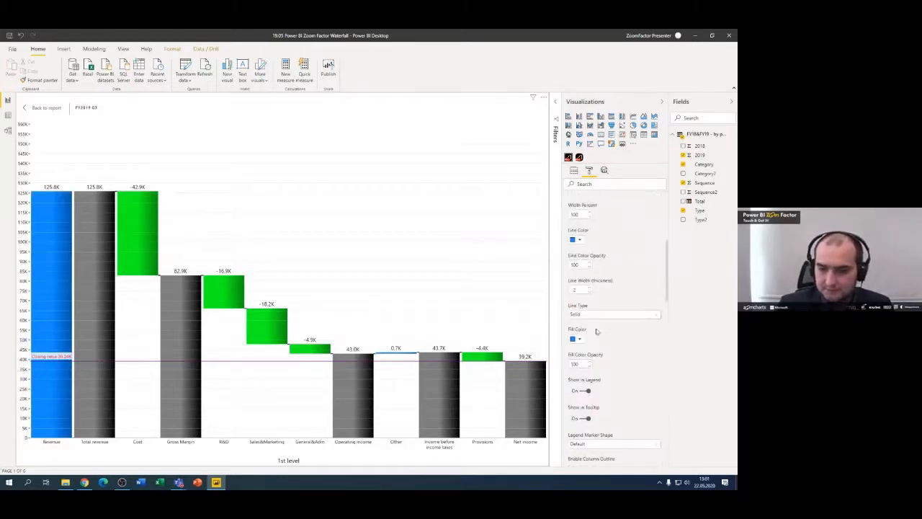
click(579, 341)
click(588, 317)
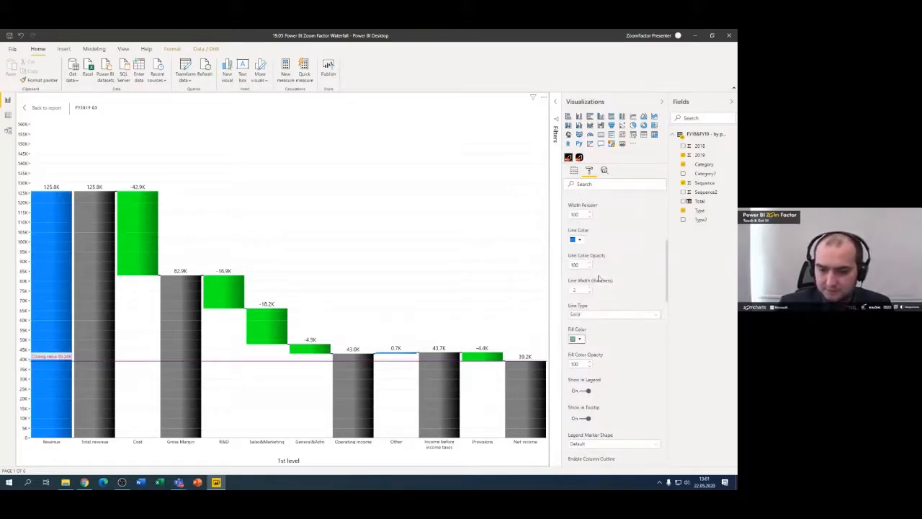
scroll(616, 251, up, 3)
click(597, 353)
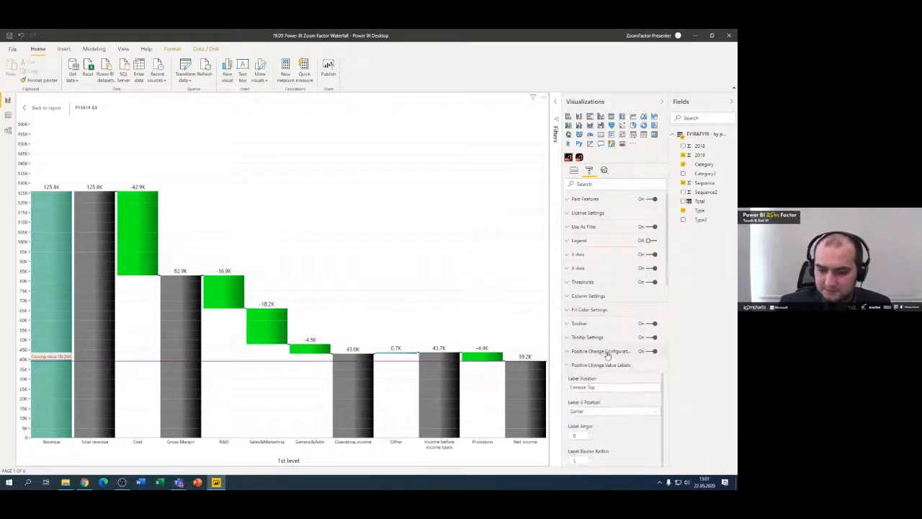
Set the fill color in the Negative Change Configuration to red
scroll(601, 350, down, 1)
click(598, 326)
scroll(619, 318, down, 1)
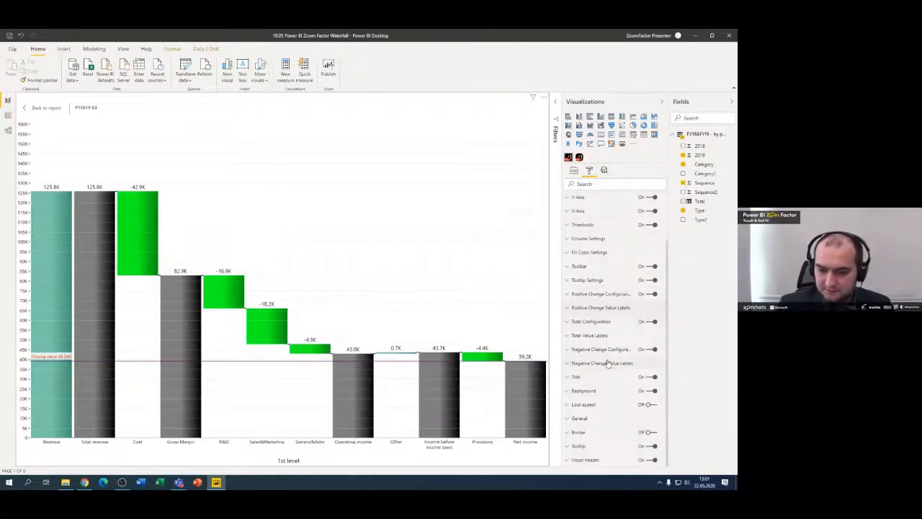
click(604, 351)
scroll(587, 368, down, 3)
click(577, 394)
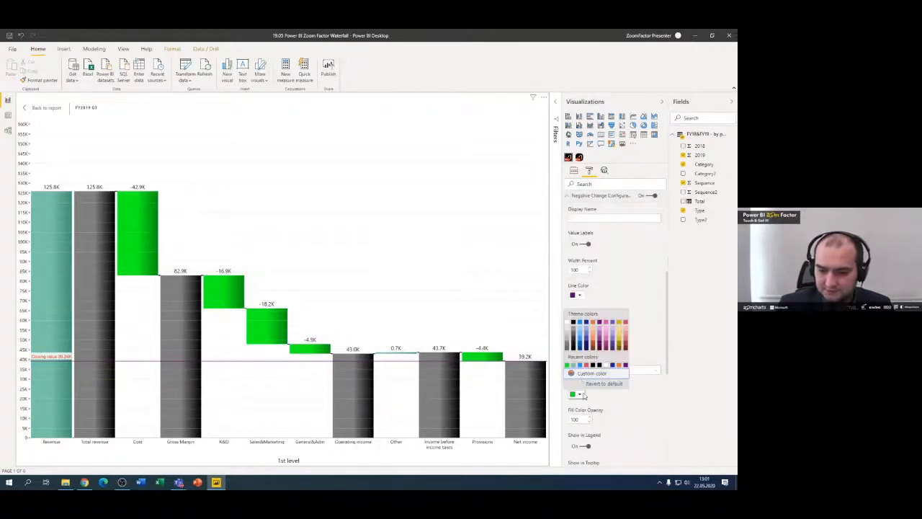
click(625, 325)
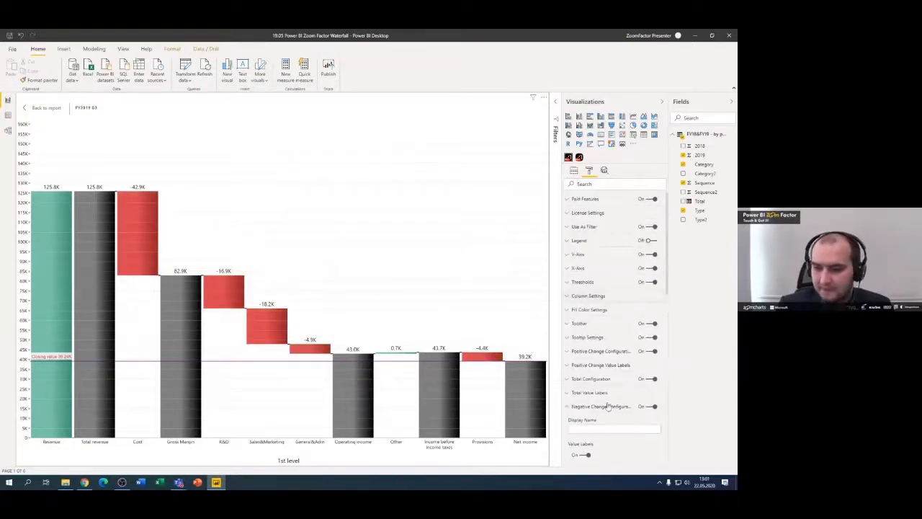
Set the label position of the Positive Change Value Labels to Inside Center
click(592, 366)
scroll(613, 368, down, 2)
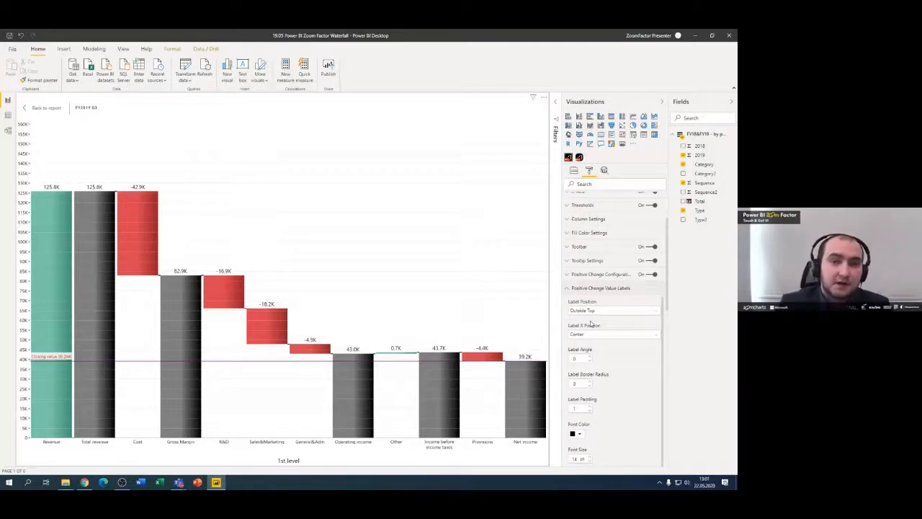
click(590, 334)
click(583, 314)
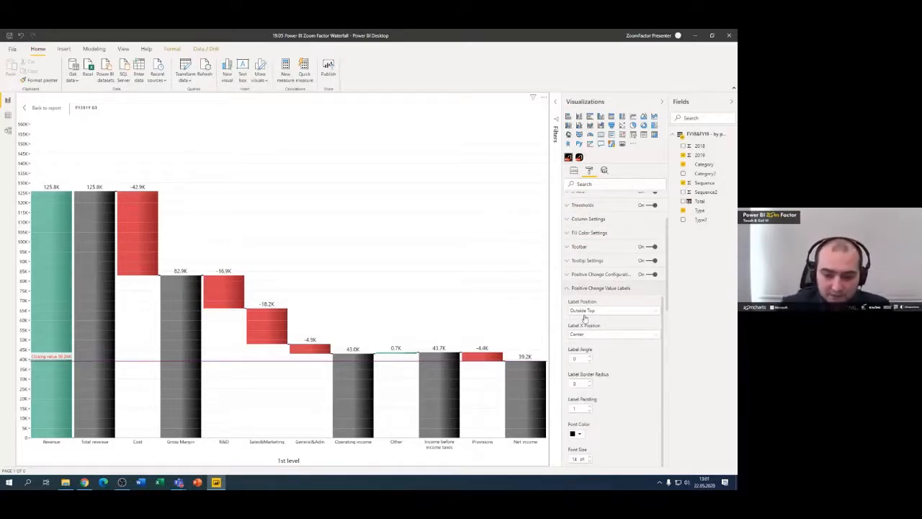
click(585, 312)
click(585, 337)
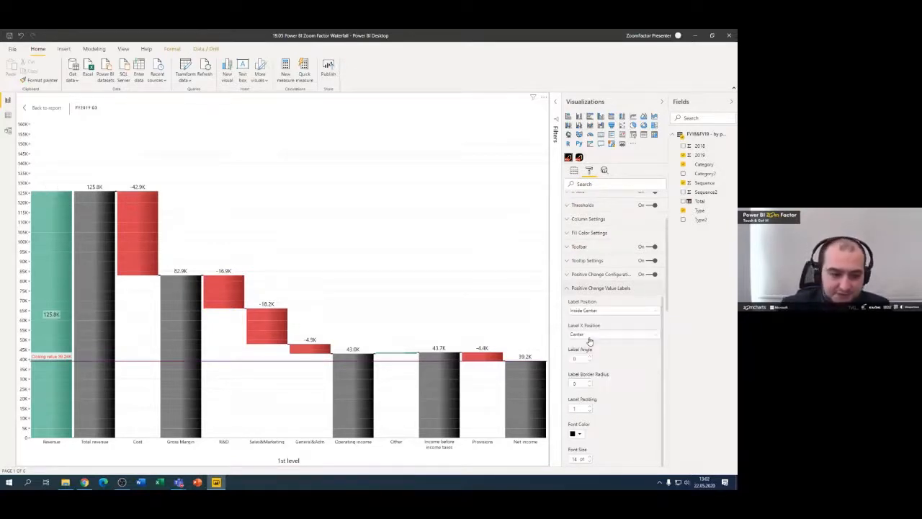
Try a label angle of 45 for the Positive Change value labels and return it to 0
scroll(594, 349, down, 1)
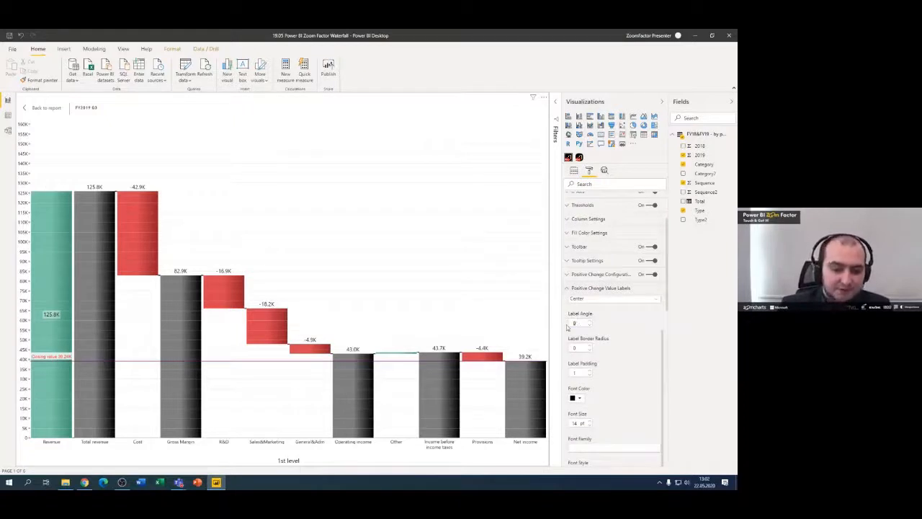
text(45)
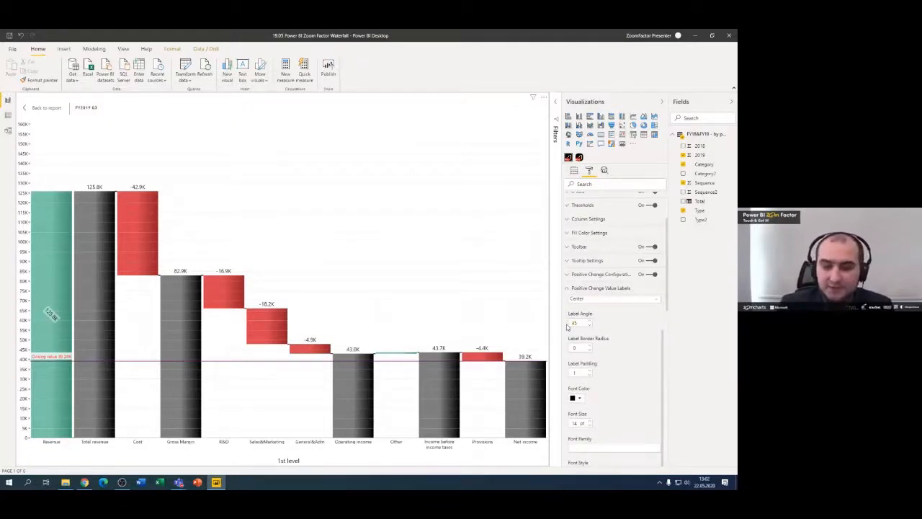
key(BackSpace)
key(BackSpace)
text(0)
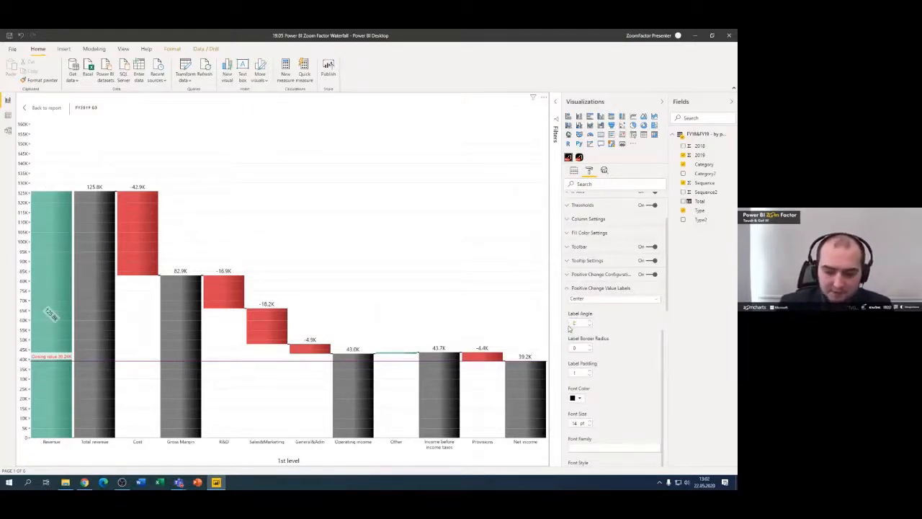
Give the Positive Change value labels a dark blue background at 100 opacity and a white font color
scroll(606, 360, down, 2)
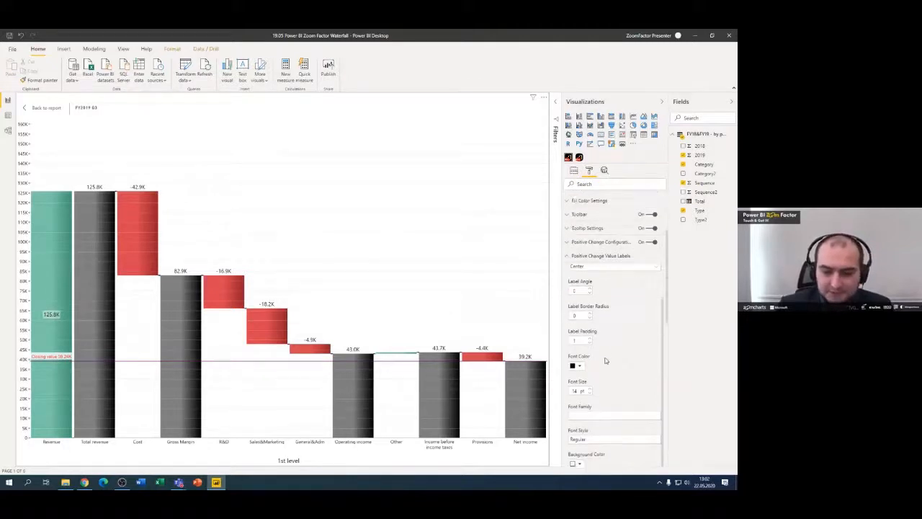
scroll(604, 362, down, 2)
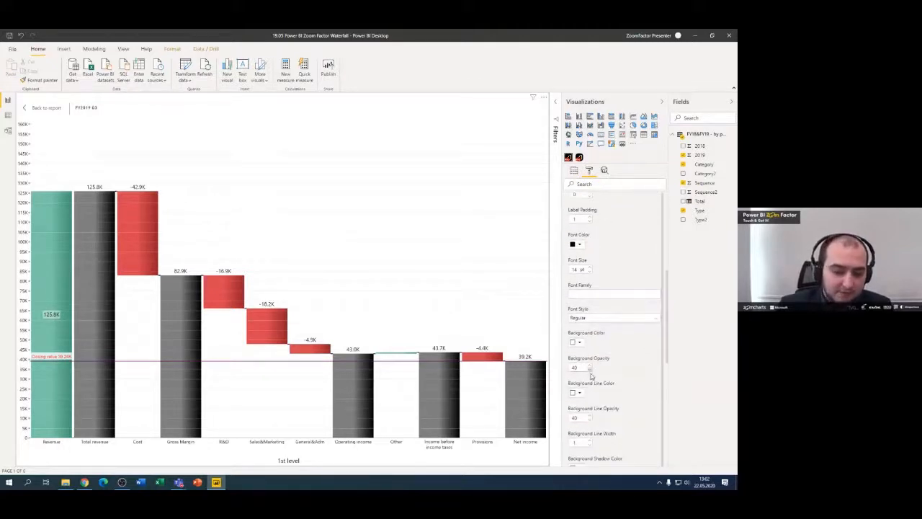
click(576, 343)
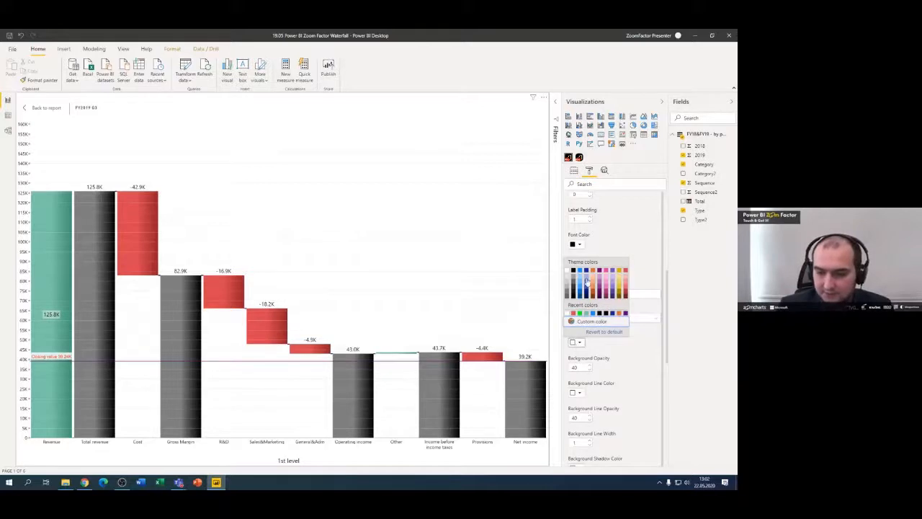
click(586, 276)
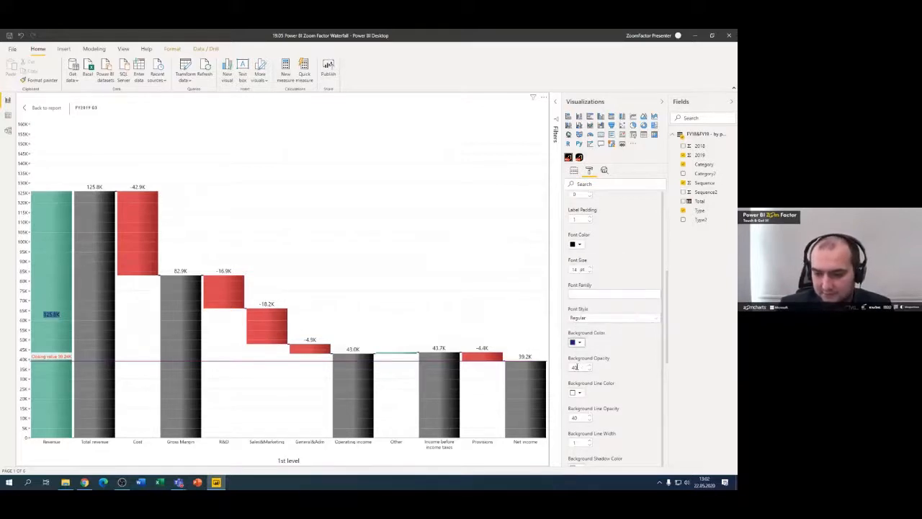
text(100)
key(Return)
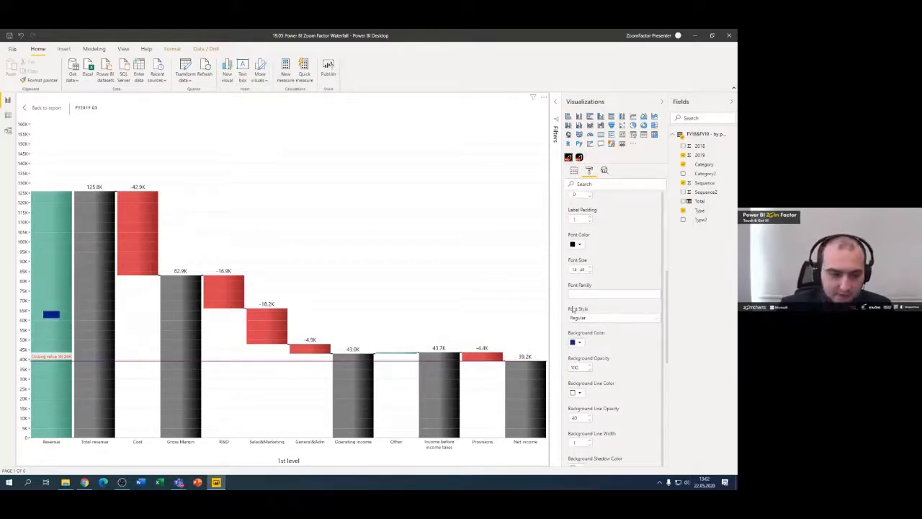
click(578, 244)
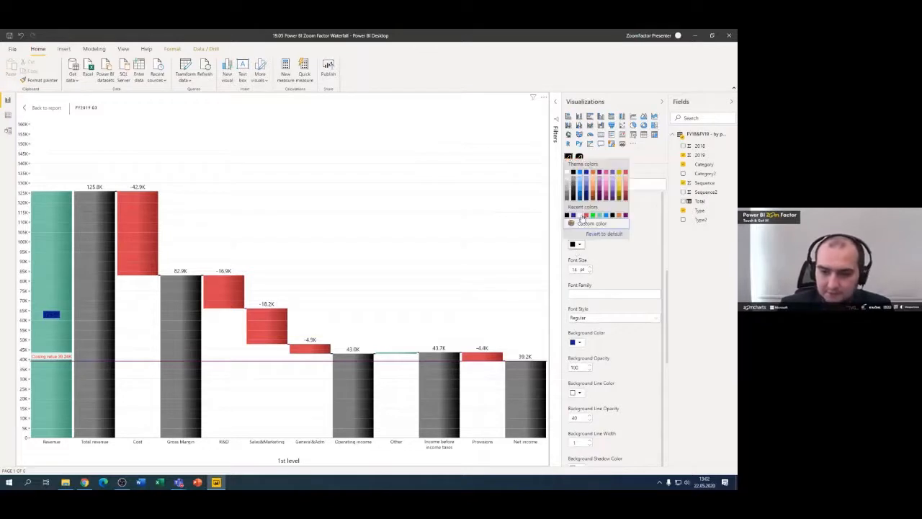
click(580, 218)
Set the Positive Change value labels to 2 value decimals and review the display units options, keeping Thousands
scroll(599, 347, down, 1)
scroll(600, 347, down, 3)
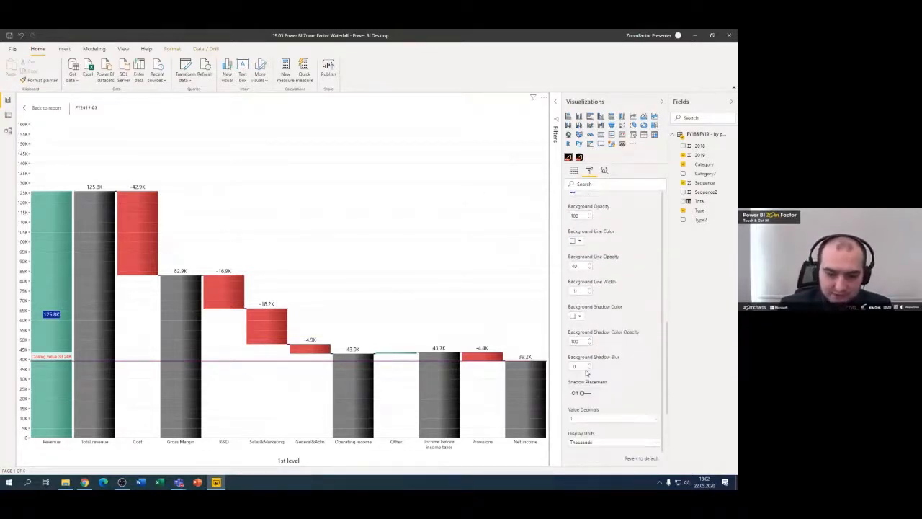
scroll(590, 381, down, 2)
click(583, 340)
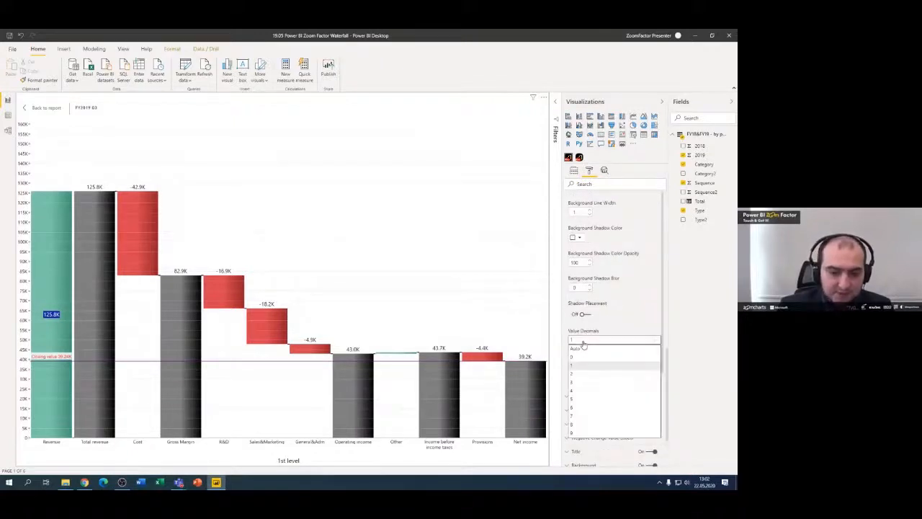
click(582, 373)
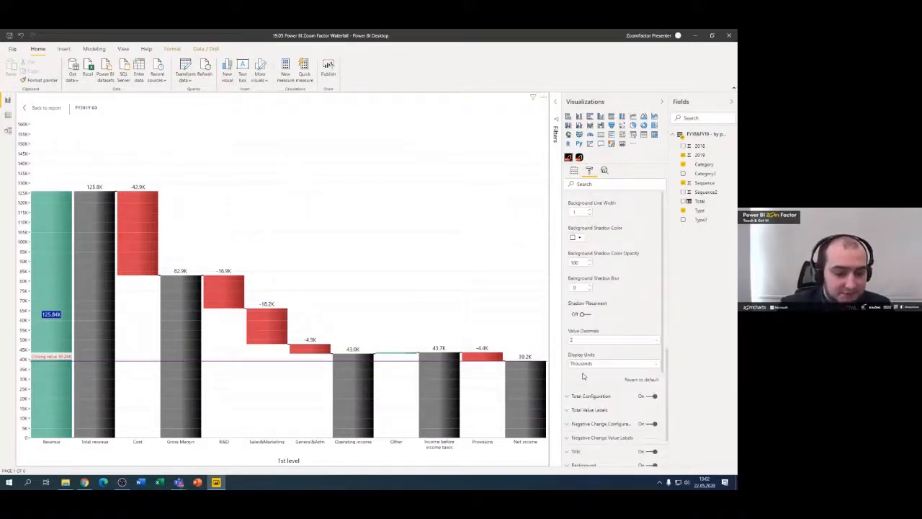
click(584, 365)
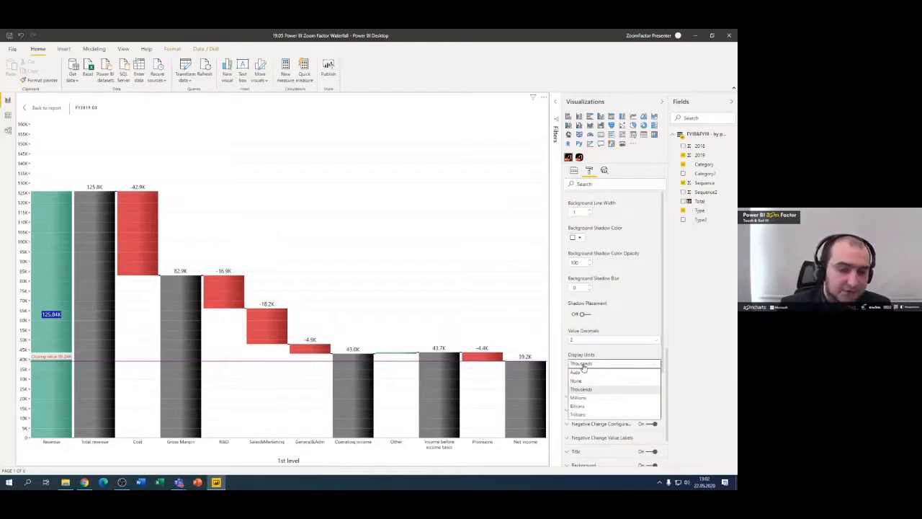
click(584, 364)
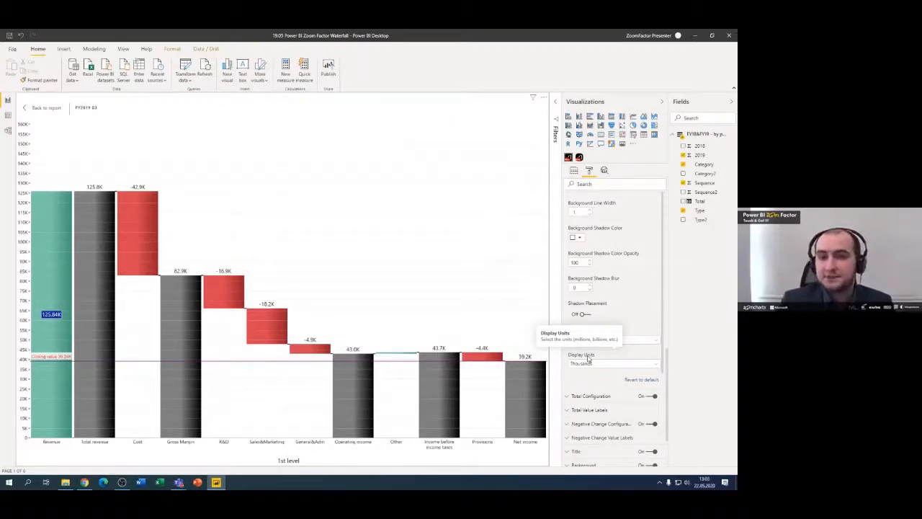
scroll(604, 339, up, 3)
scroll(604, 288, up, 10)
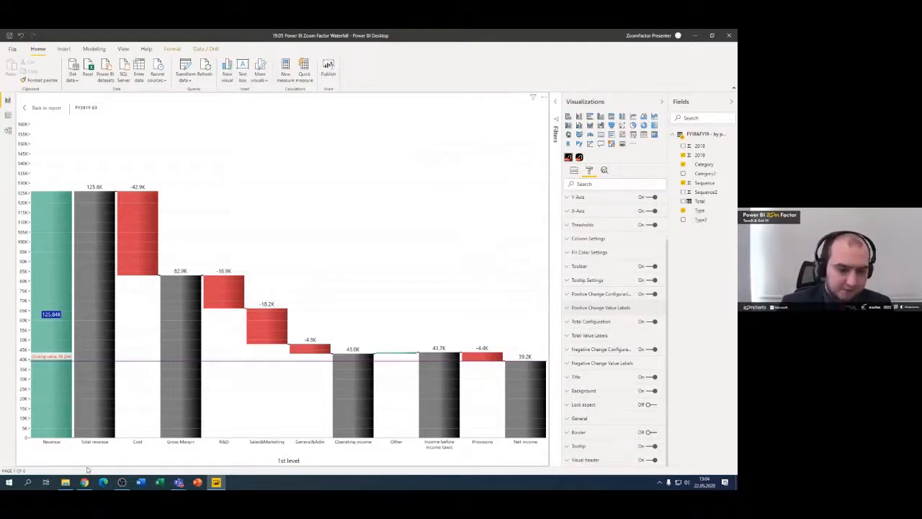
Open the 19.05 Power BI Zoom Factor Base report from the recent files in File Explorer
click(65, 482)
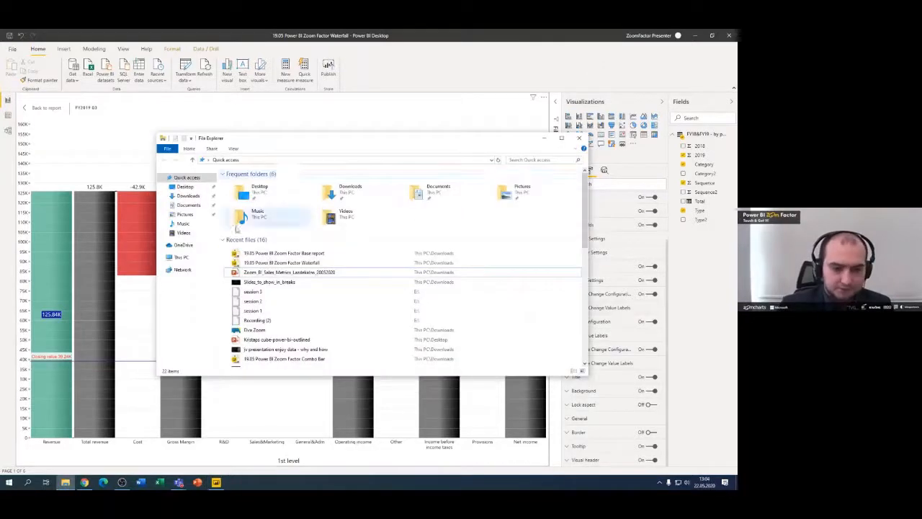
click(271, 258)
click(542, 139)
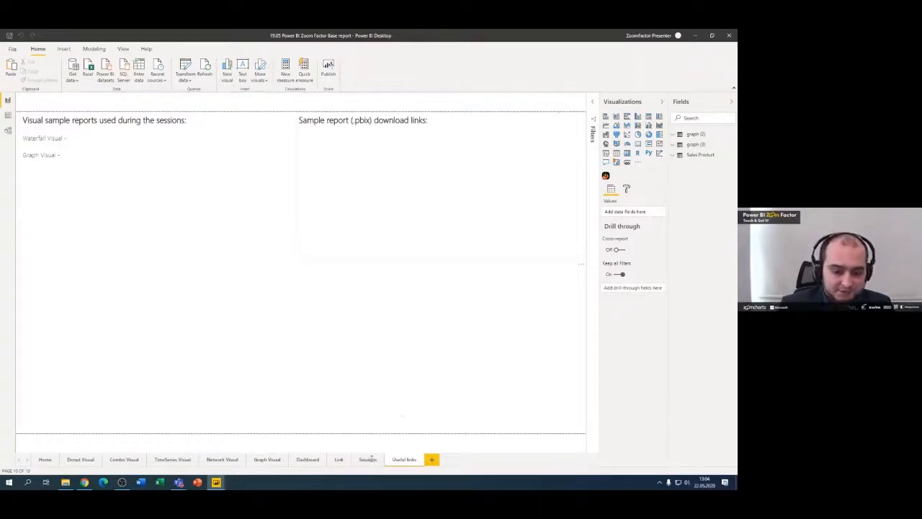
Switch back to the Waterfall report window
mouse_move(216, 483)
click(174, 444)
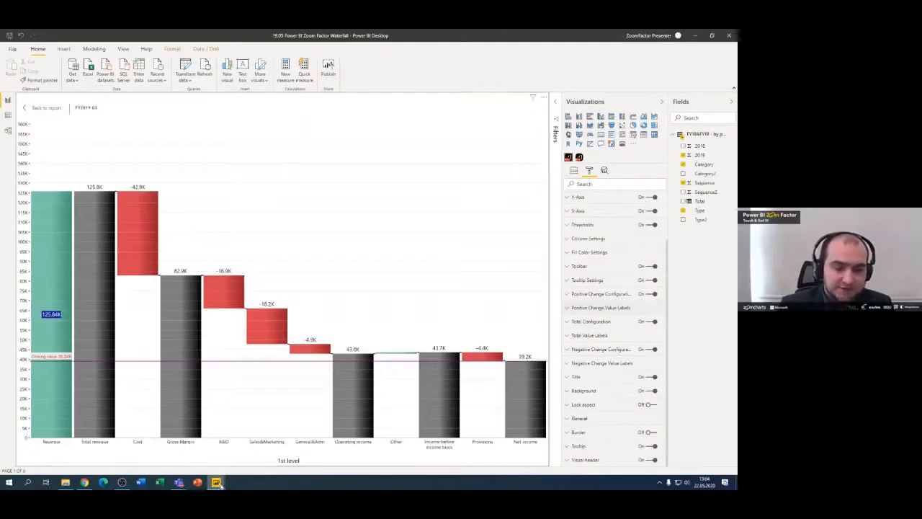
click(249, 450)
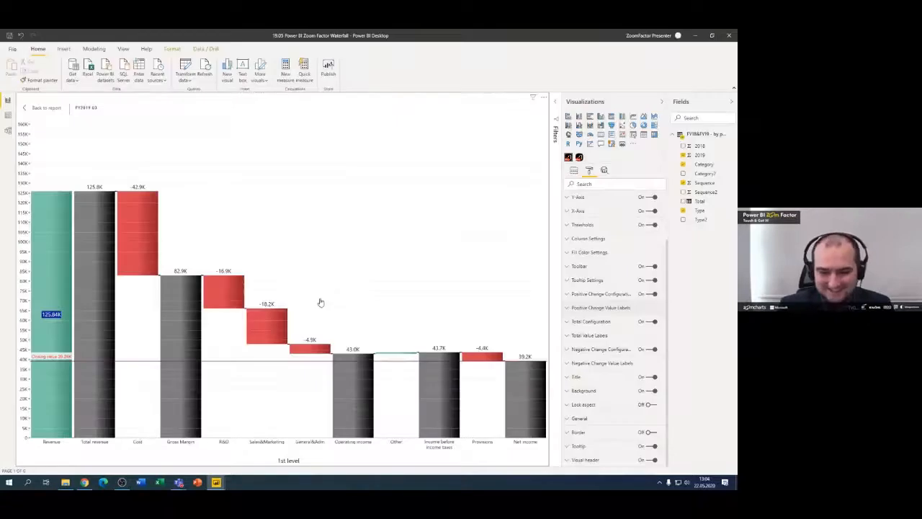
Switch to the Base report window and add a new blank page
mouse_move(217, 481)
click(252, 445)
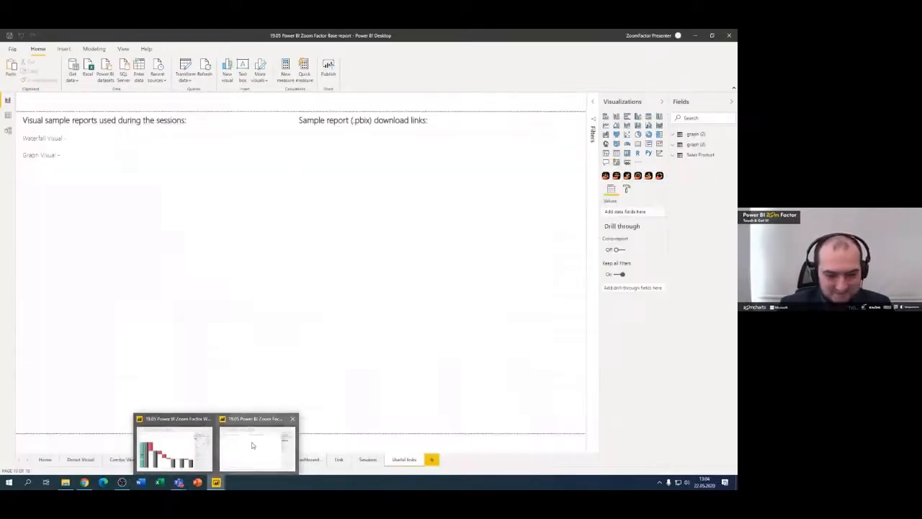
click(304, 460)
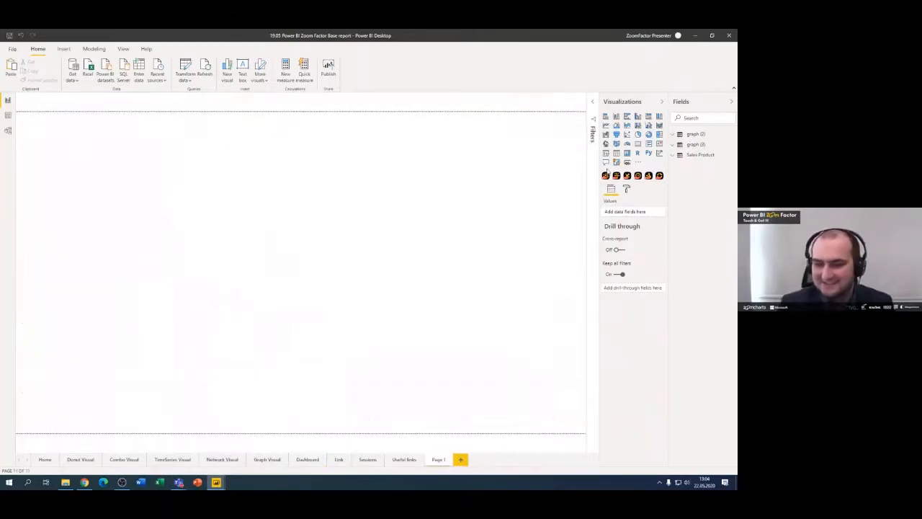
Import the Waterfall (1.6.24) custom visual from My organization into the report
click(638, 165)
click(658, 173)
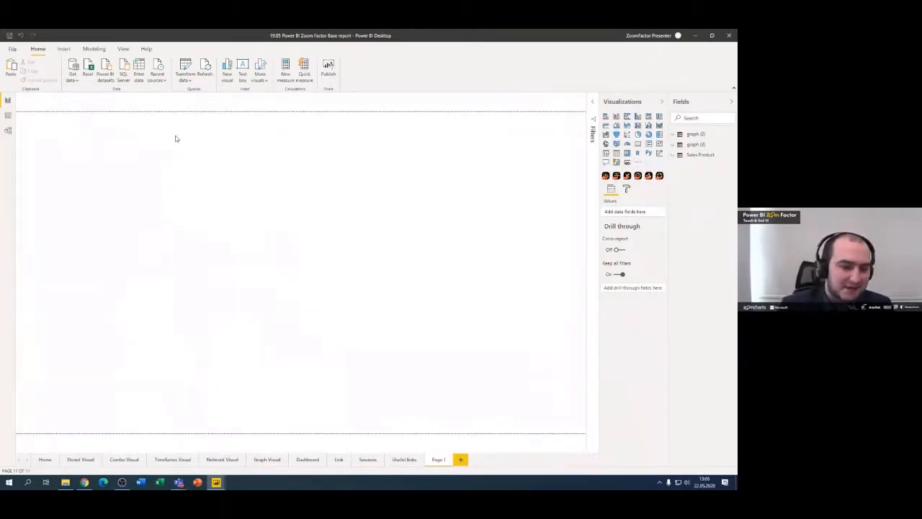
click(294, 152)
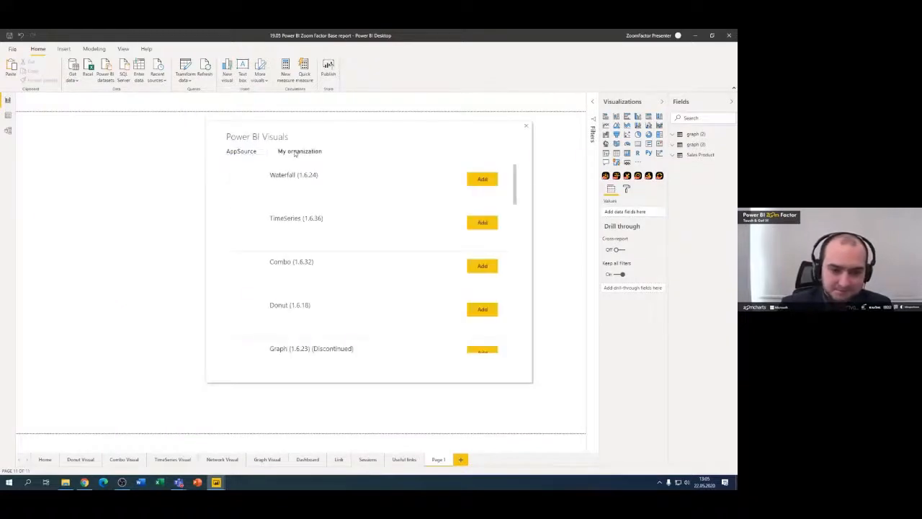
click(482, 178)
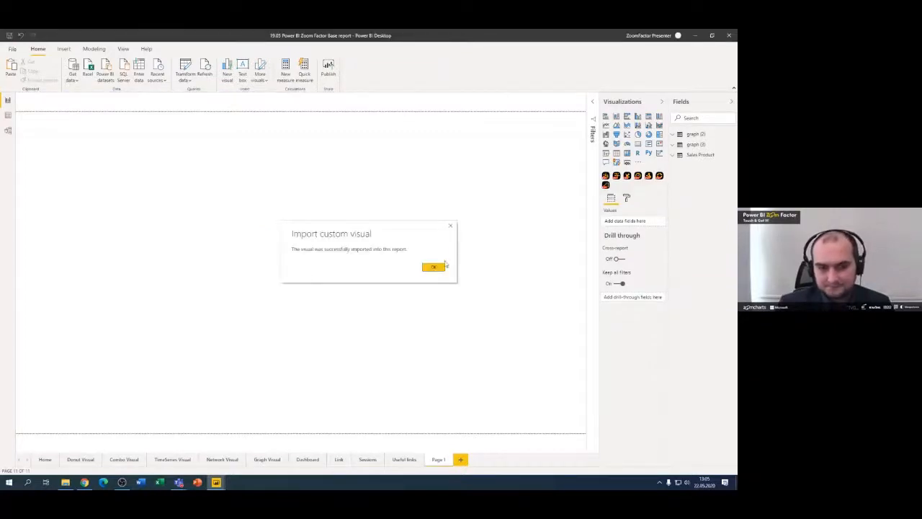
click(434, 266)
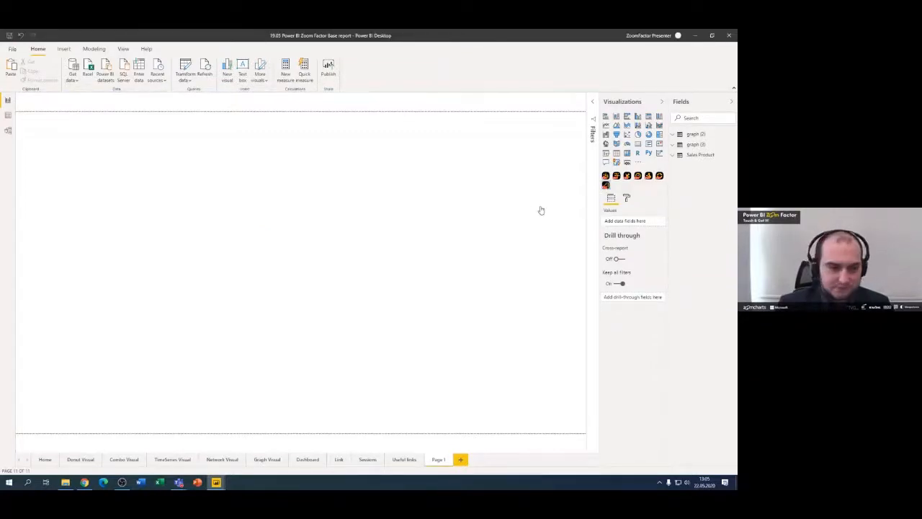
Add an enlarged Waterfall visual with ORDERDATE as Category and Total sales as Change from the Sales Product table
click(605, 185)
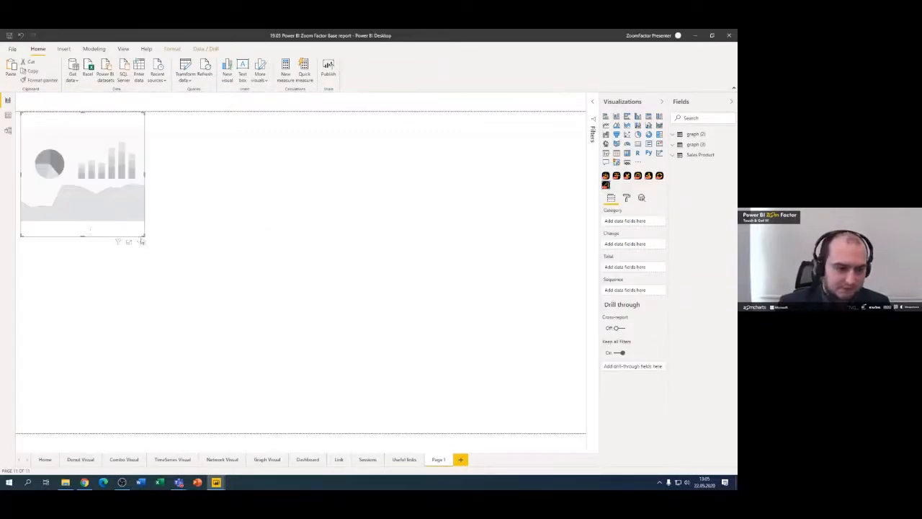
click(699, 155)
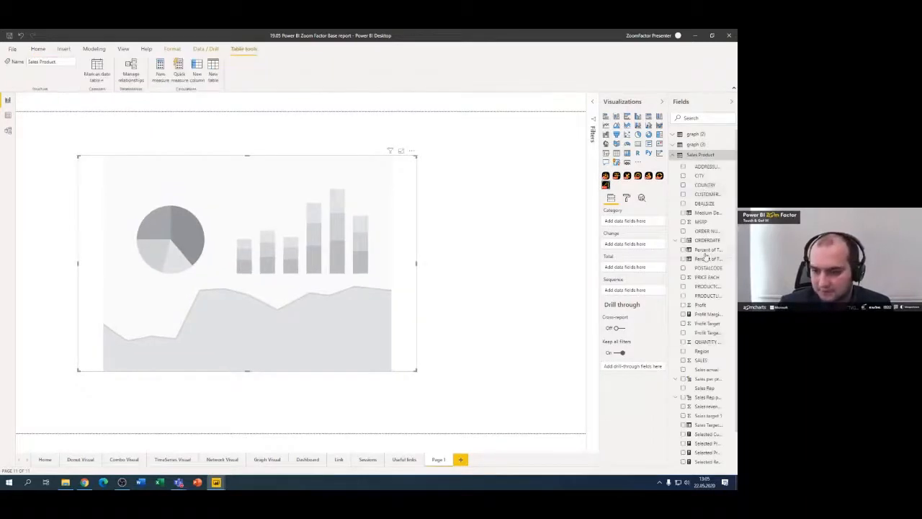
drag(701, 244, 626, 223)
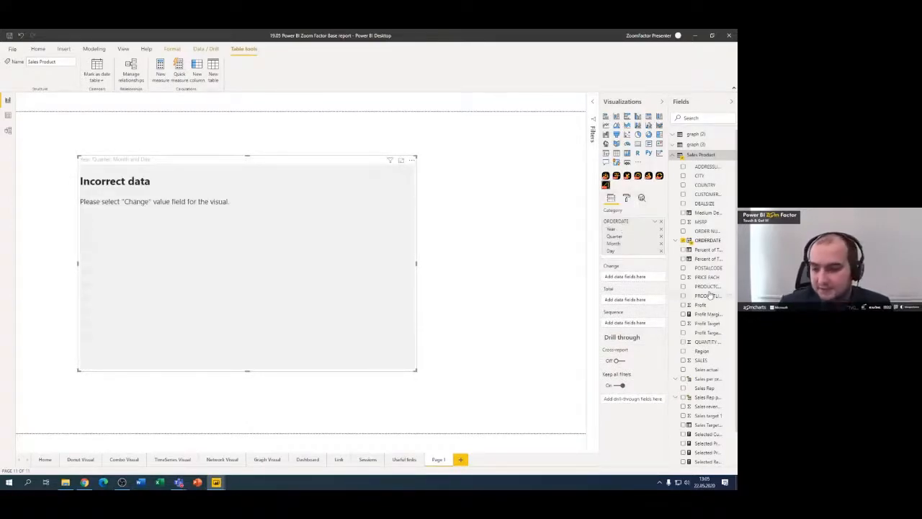
scroll(710, 297, down, 1)
drag(709, 463, 631, 283)
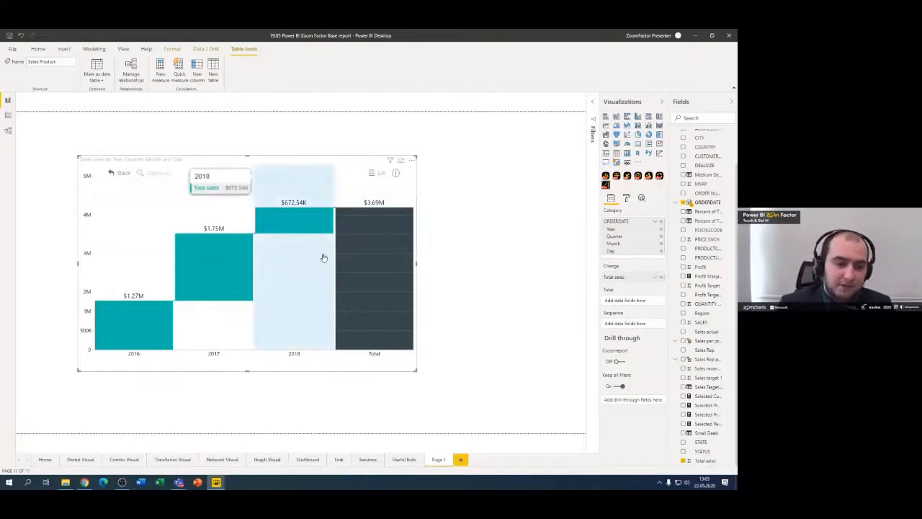
Drill the waterfall down through 2017 and Qtr 4 to the day level and return to the yearly view
mouse_move(370, 273)
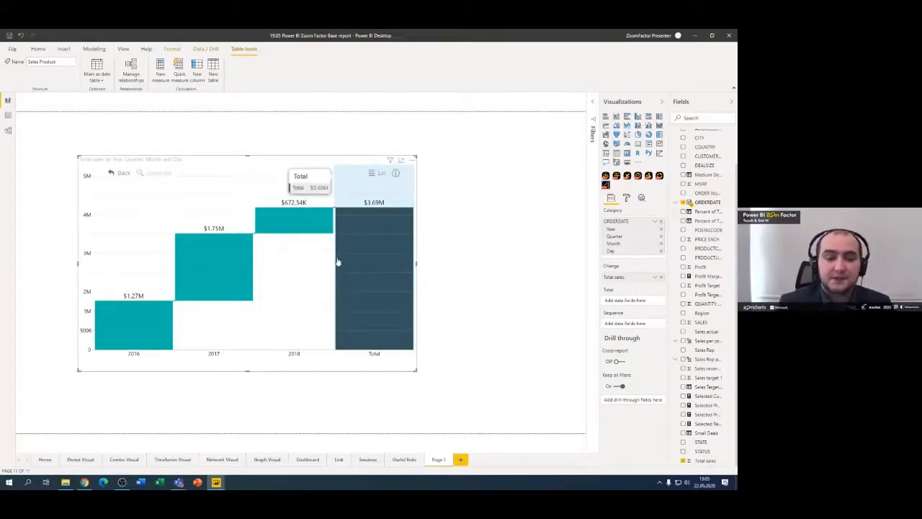
mouse_move(245, 261)
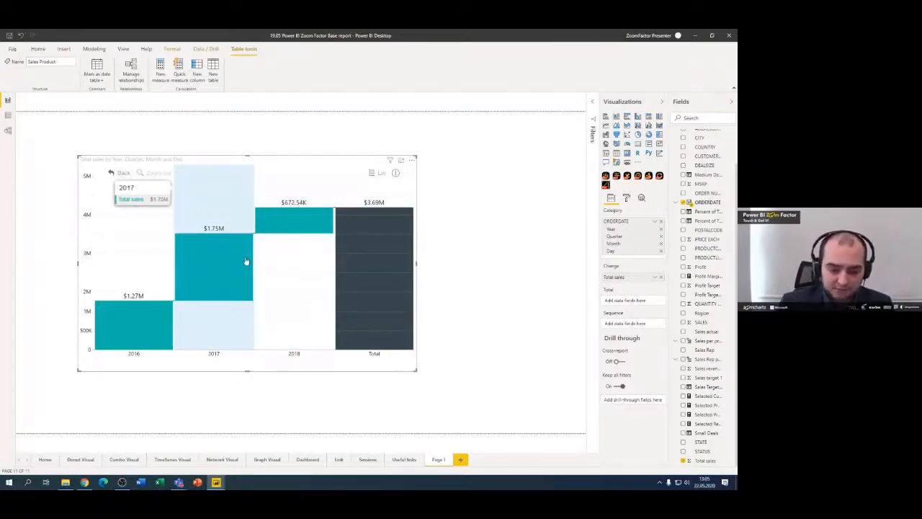
click(245, 261)
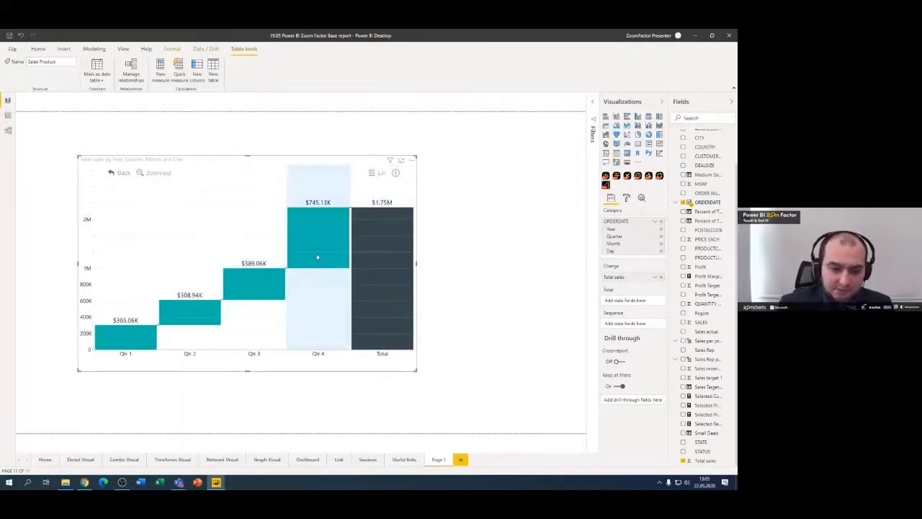
click(299, 261)
click(298, 261)
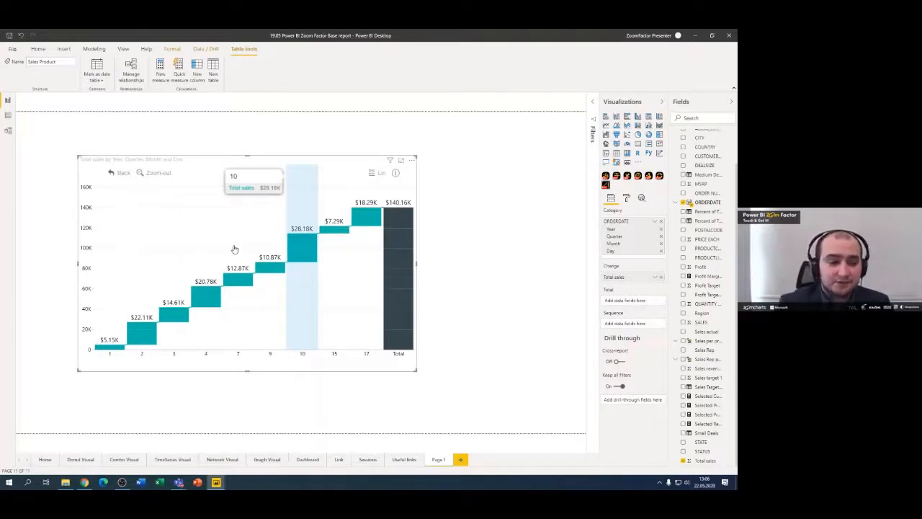
click(165, 174)
click(165, 175)
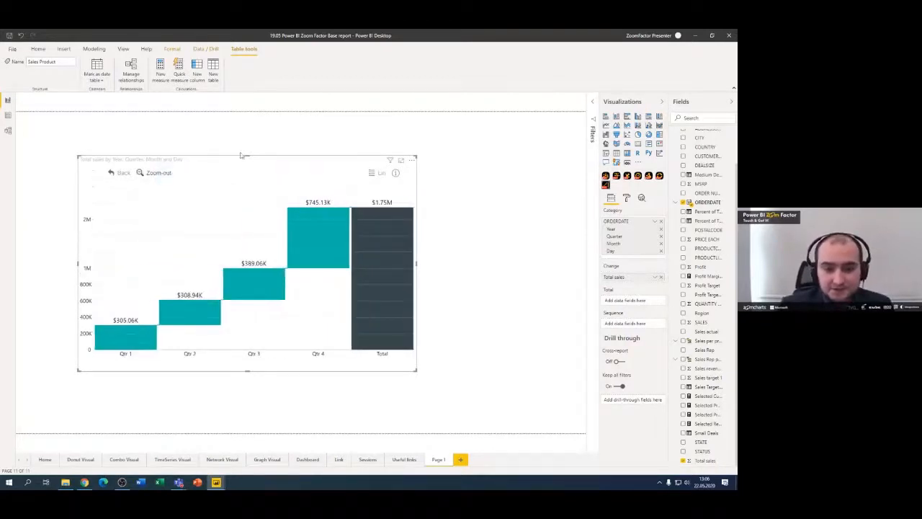
click(159, 174)
Move the waterfall to the page's top-left corner and place a smaller Drill Down Donut visual in the top-right corner
drag(248, 157, 187, 113)
click(463, 160)
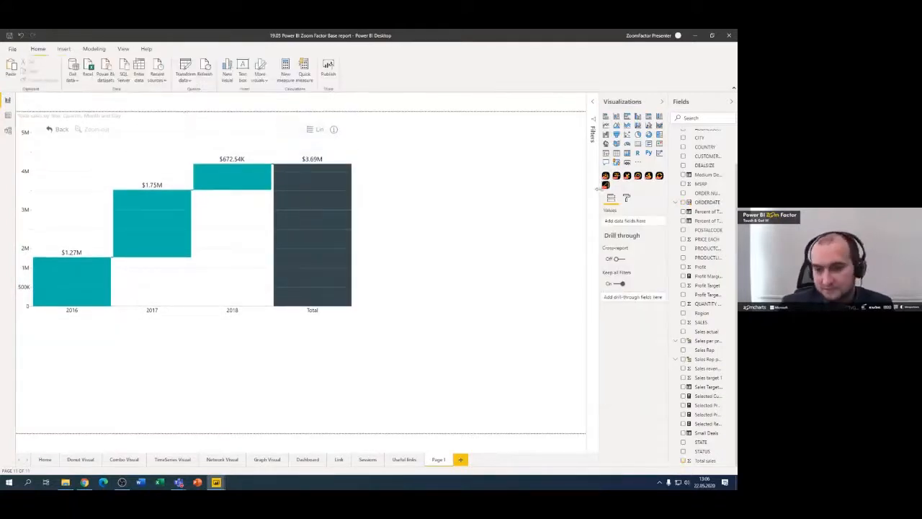
click(659, 176)
drag(330, 338, 560, 118)
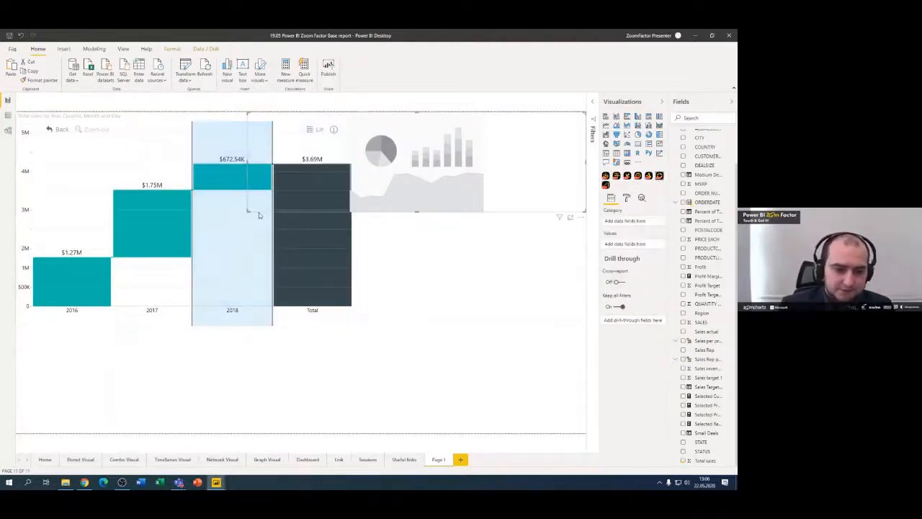
drag(249, 212, 418, 229)
click(423, 263)
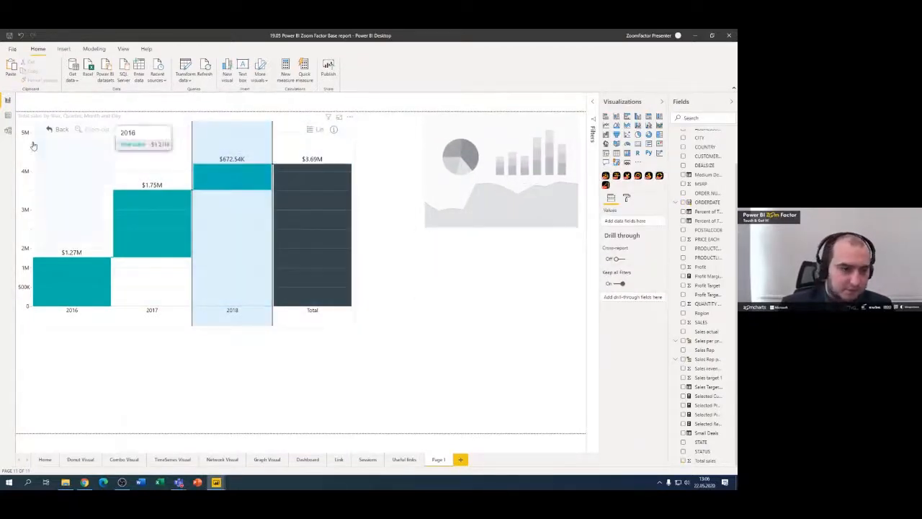
Set the donut's Category to Sales Rep and PRODUCTLINE and its Values to Total sales, and enlarge the visual
click(446, 162)
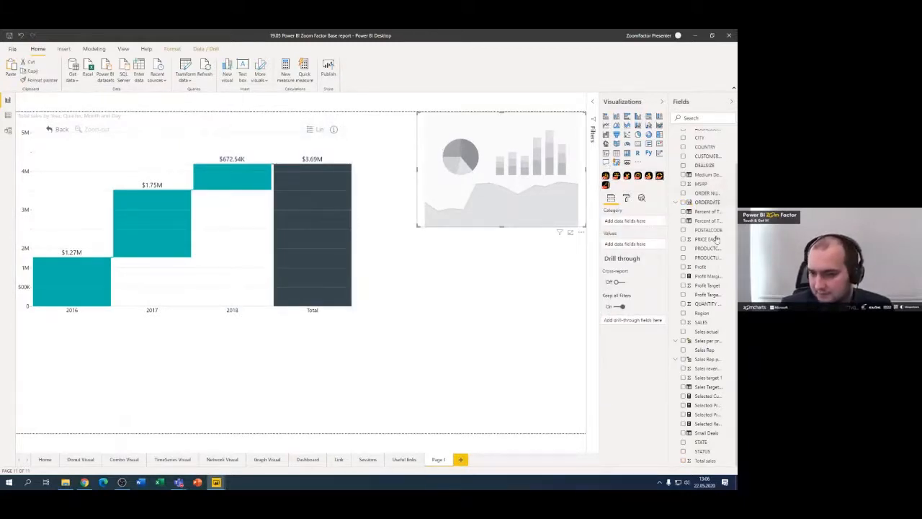
drag(702, 350, 621, 220)
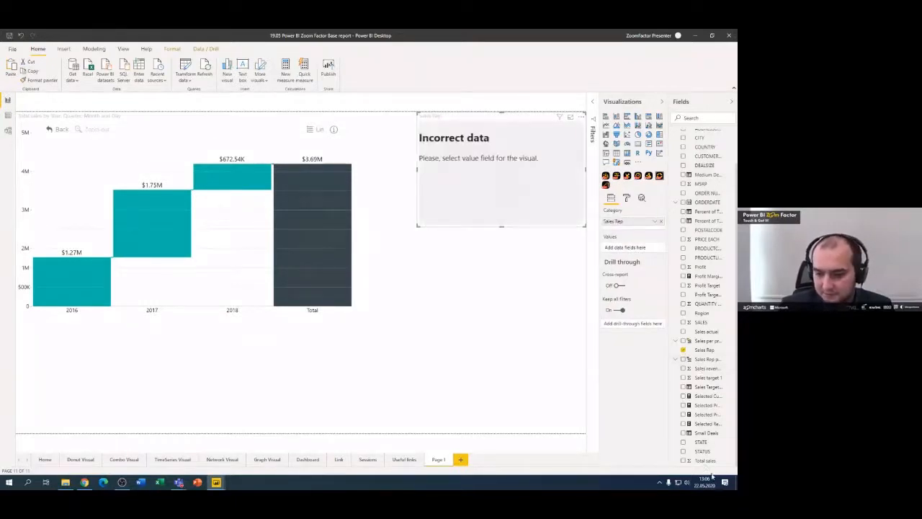
drag(705, 462, 631, 252)
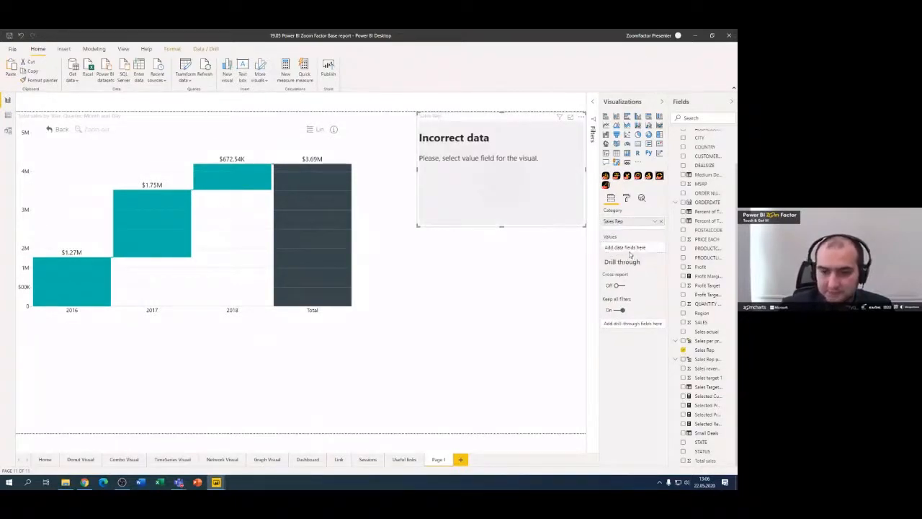
drag(704, 463, 629, 250)
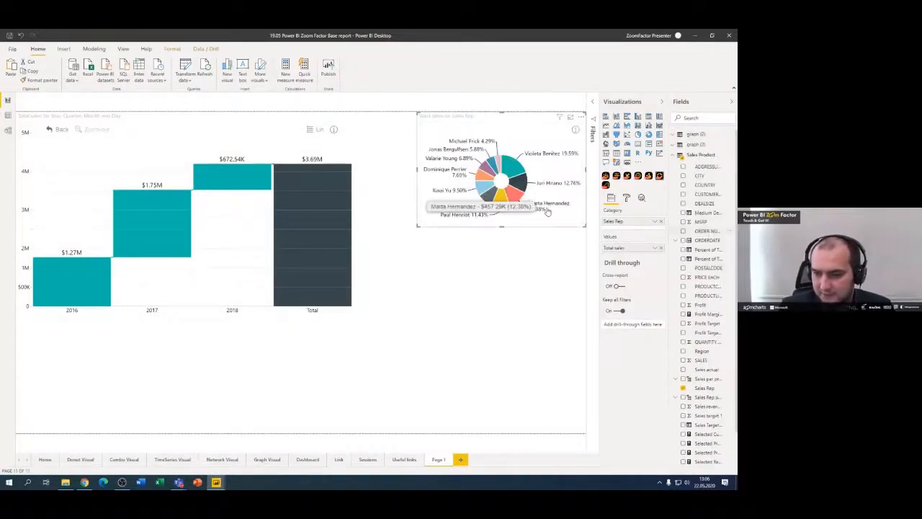
drag(417, 226, 395, 272)
drag(707, 288, 631, 229)
click(382, 312)
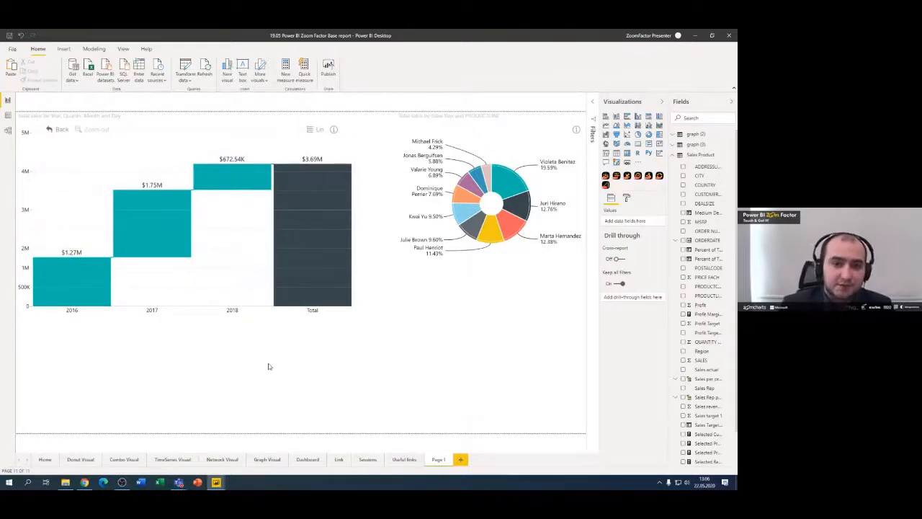
Cross-filter the waterfall by drilling into the donut's largest sales rep slice and its Planes slice, and drill back up
mouse_move(501, 180)
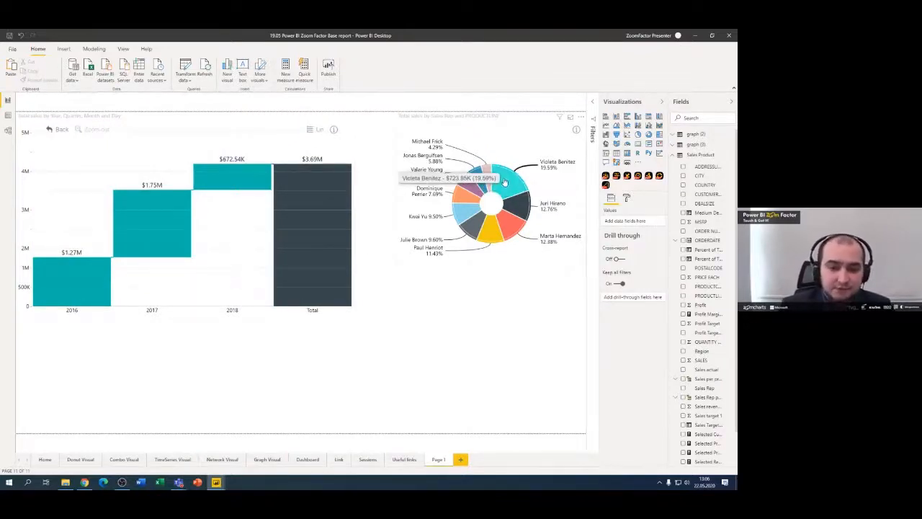
click(505, 183)
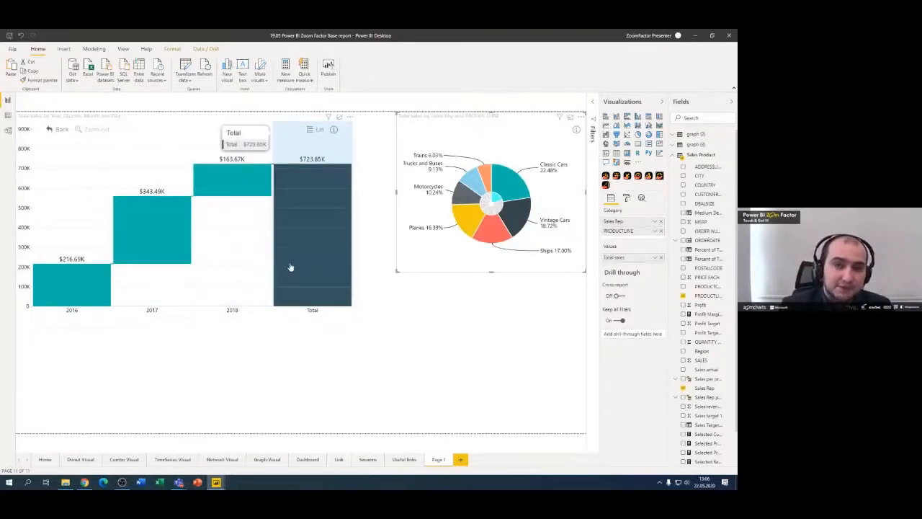
click(469, 218)
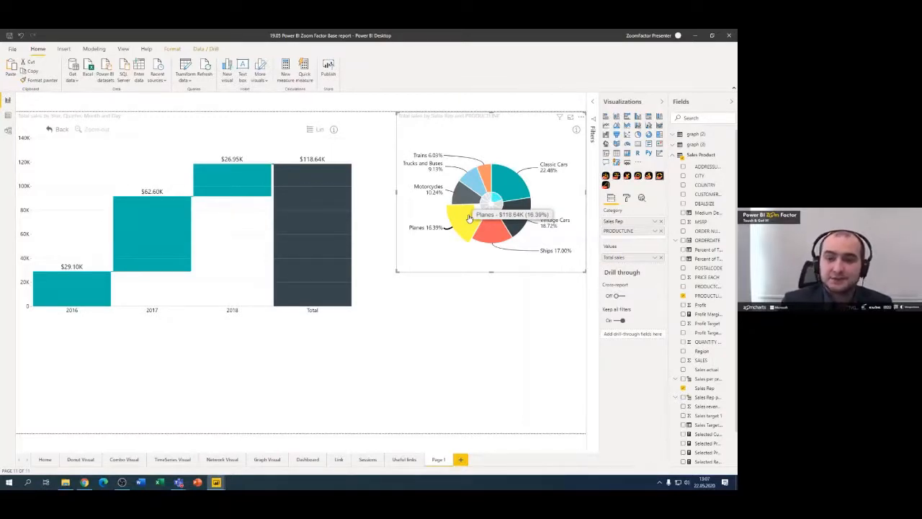
click(493, 205)
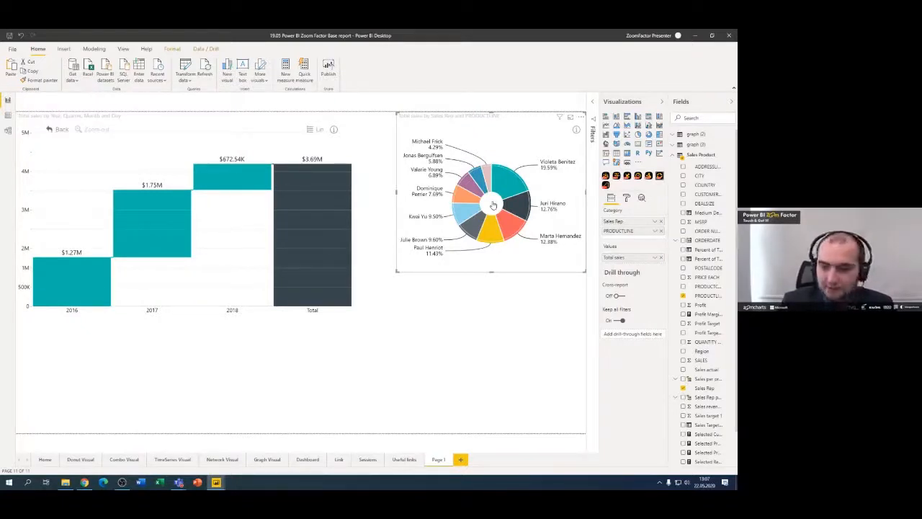
Open the Donut Visual page and show the formula of the Selected Product Line measure behind the All Product Lines card
click(85, 459)
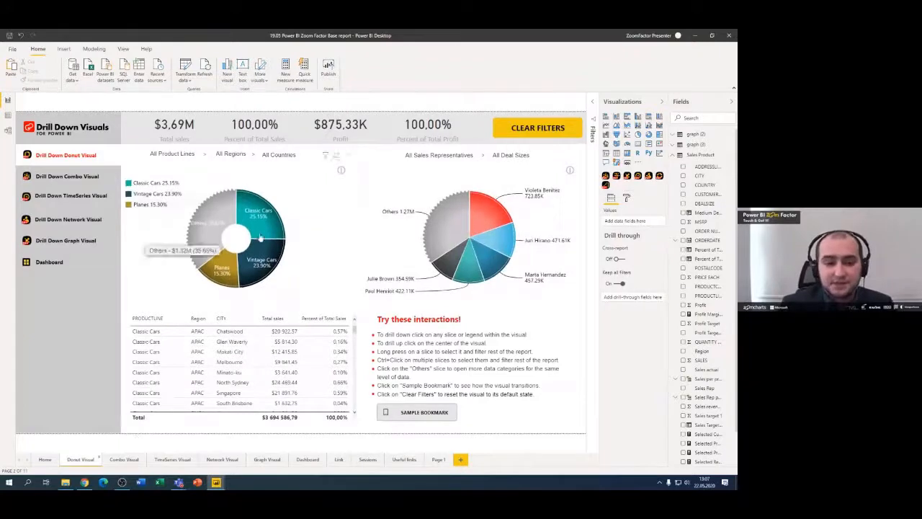
click(313, 190)
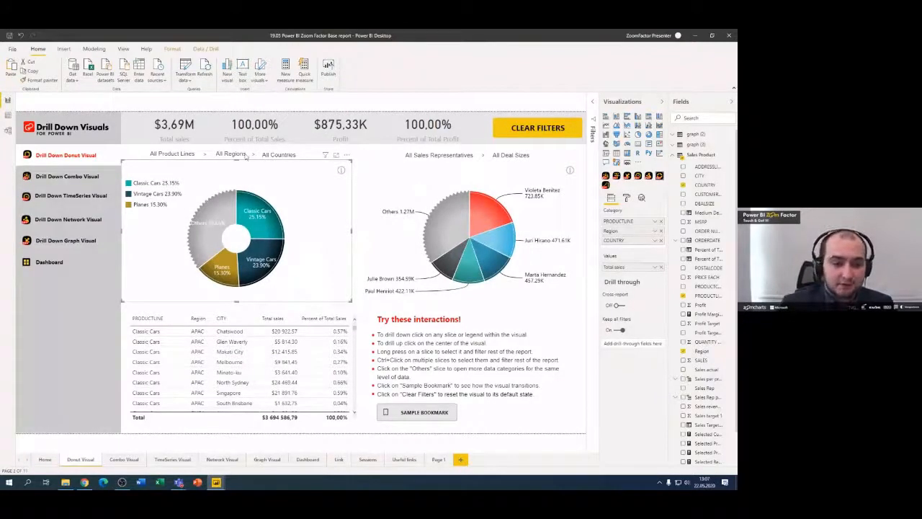
click(186, 154)
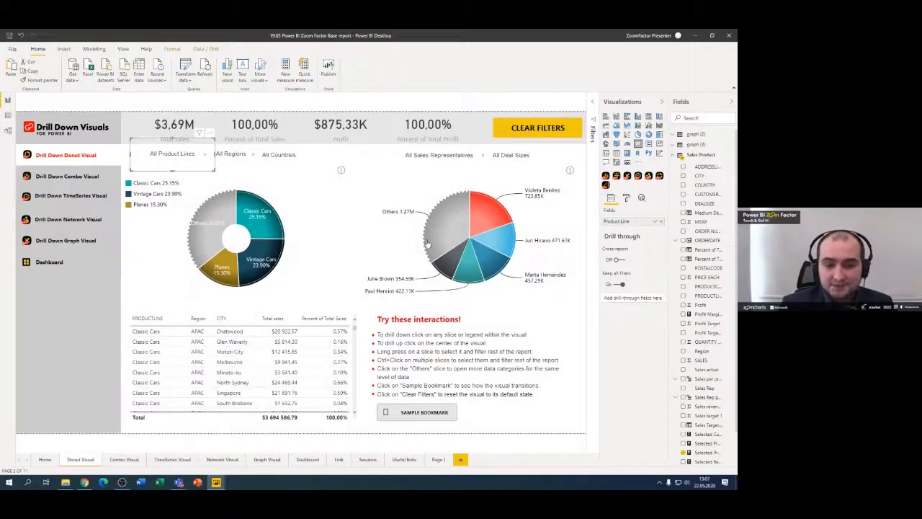
click(704, 452)
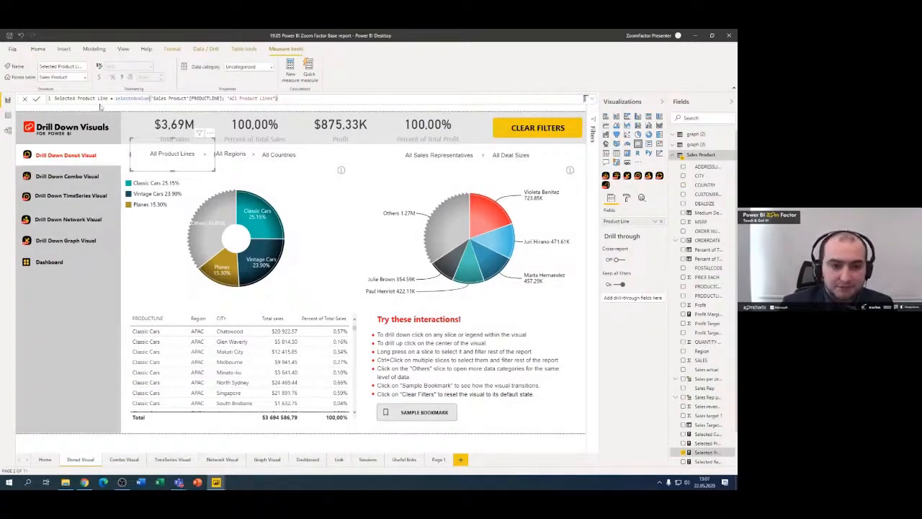
Drill the product line donut through Classic Cars, NA and USA to demonstrate the dynamic selection labels, and drill back up to all product lines
click(117, 99)
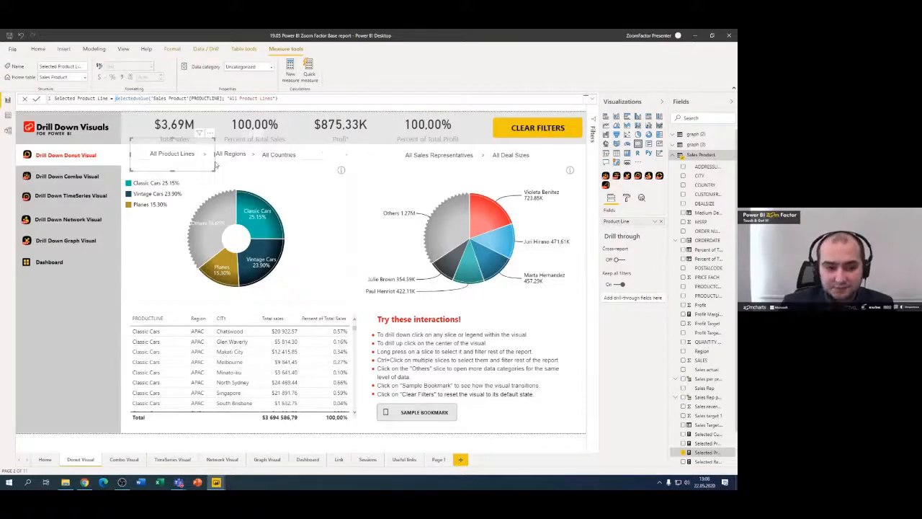
click(291, 177)
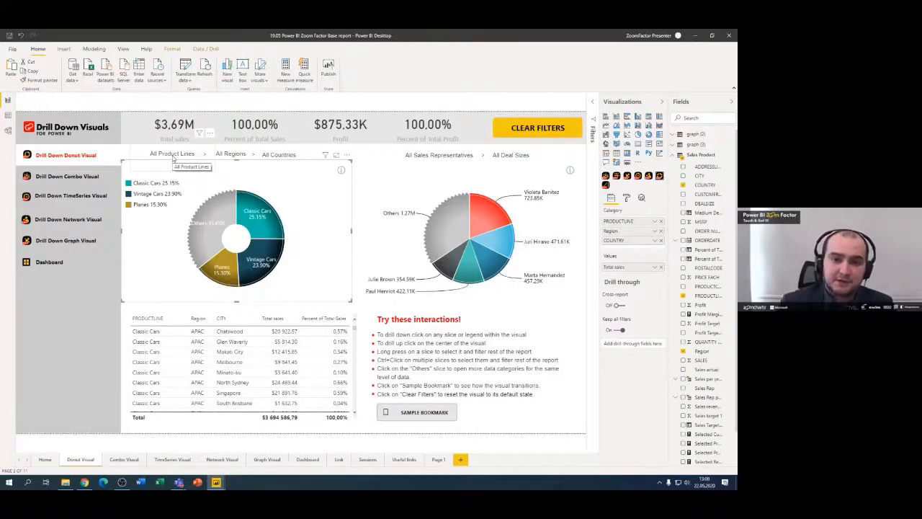
click(258, 222)
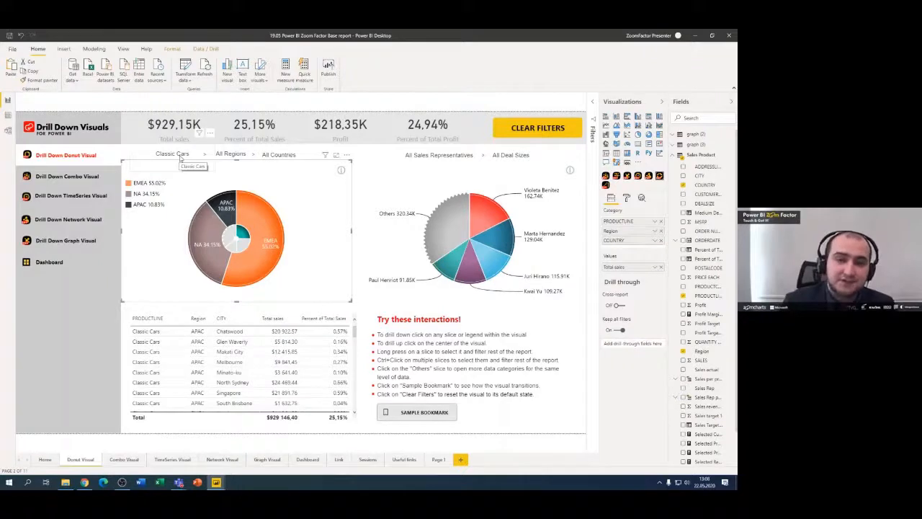
click(215, 245)
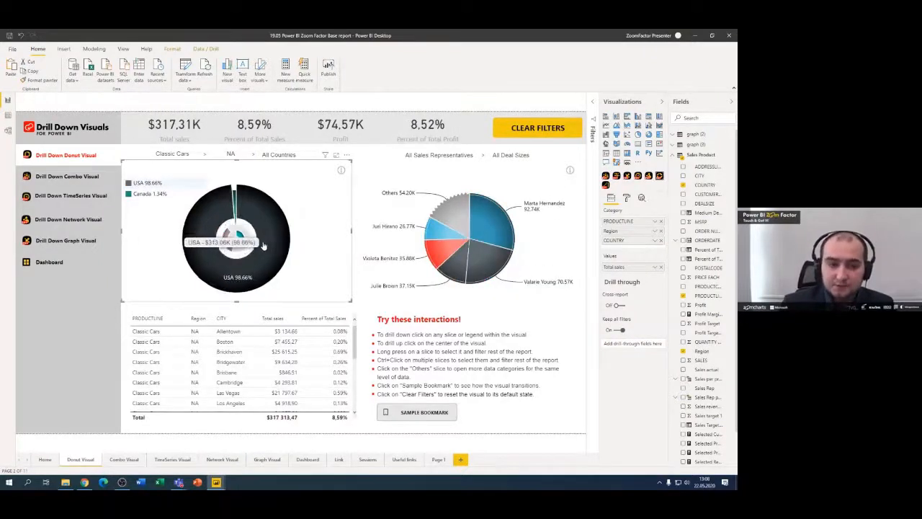
click(264, 243)
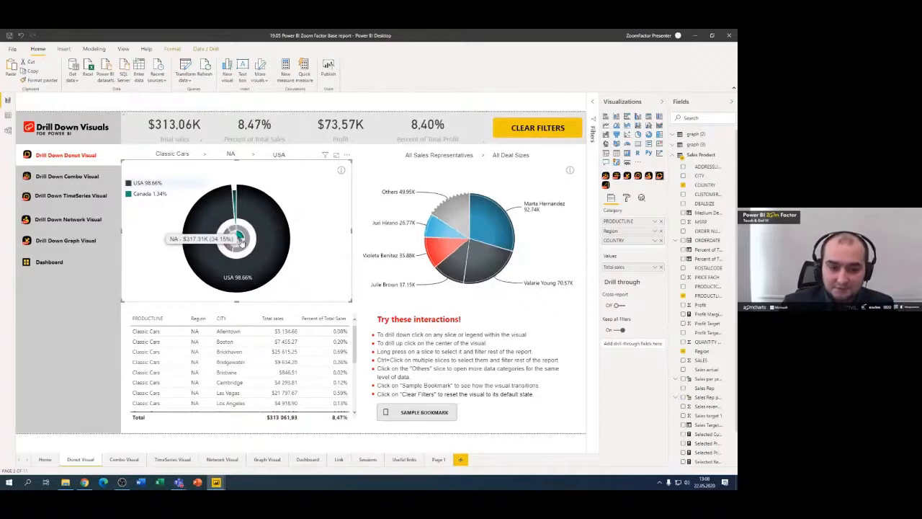
click(241, 243)
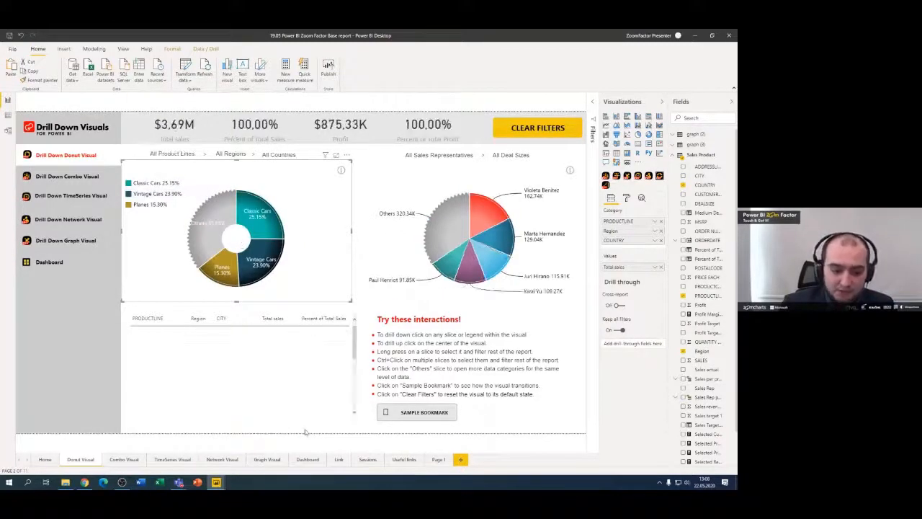
View the Useful links page, return to Page 1 and select the waterfall visual
click(404, 460)
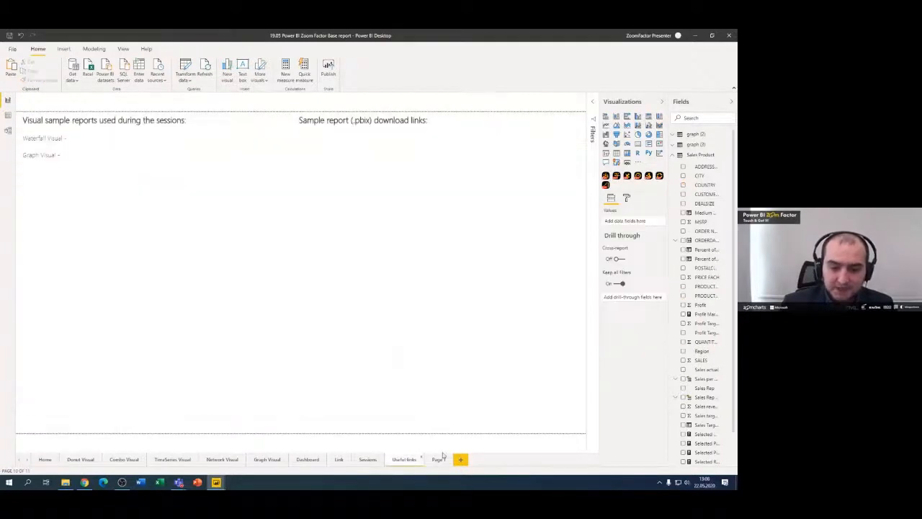
click(439, 458)
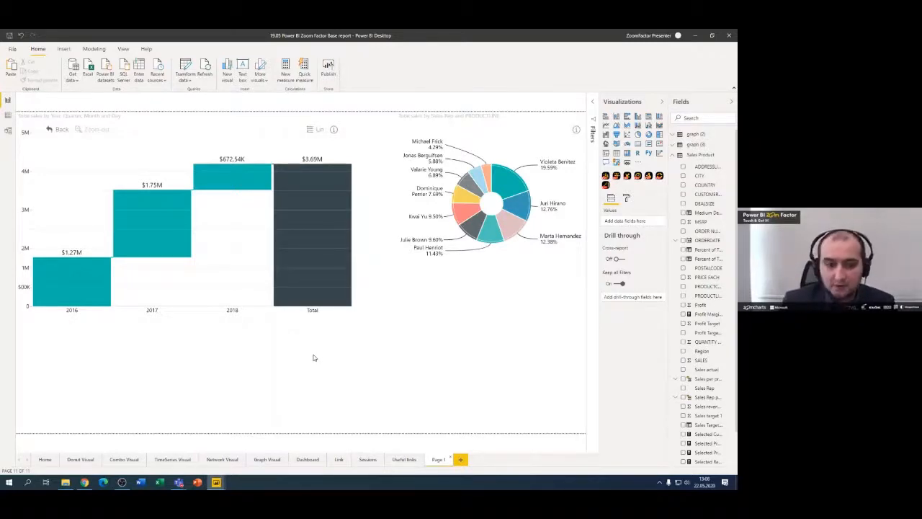
click(172, 121)
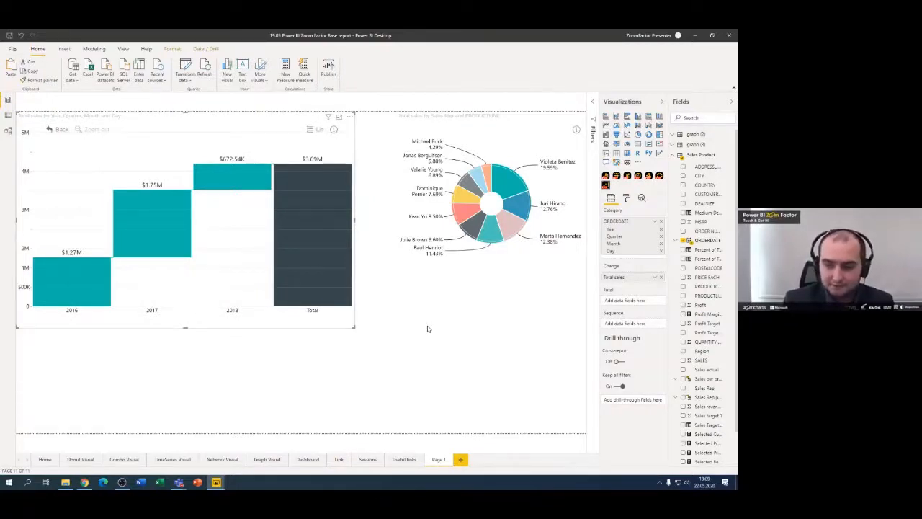
Show the Sessions page with the schedule of ZoomCharts deep-dive sessions, checking the Useful links page in between
click(368, 460)
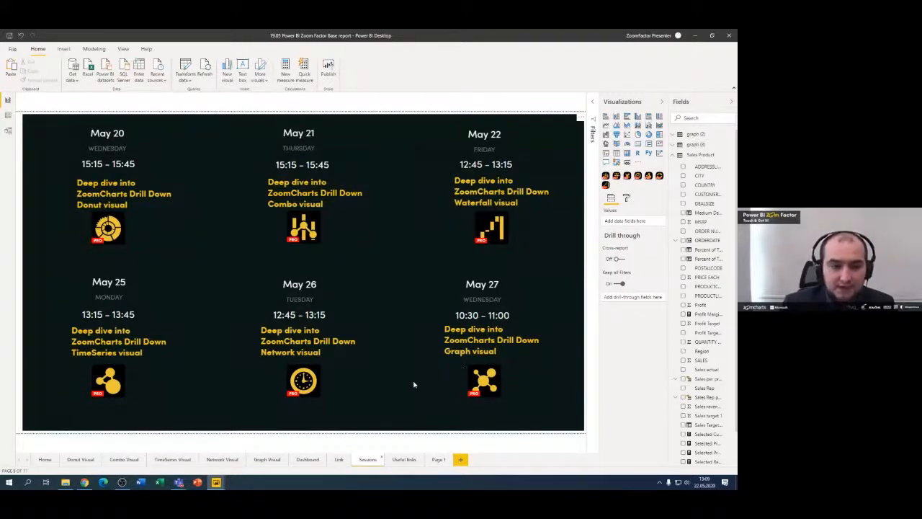
click(414, 461)
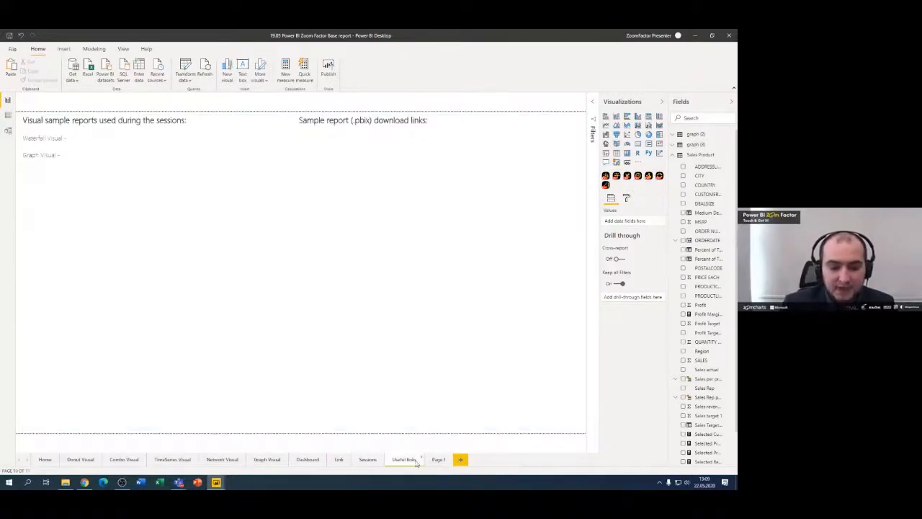
click(368, 461)
click(360, 407)
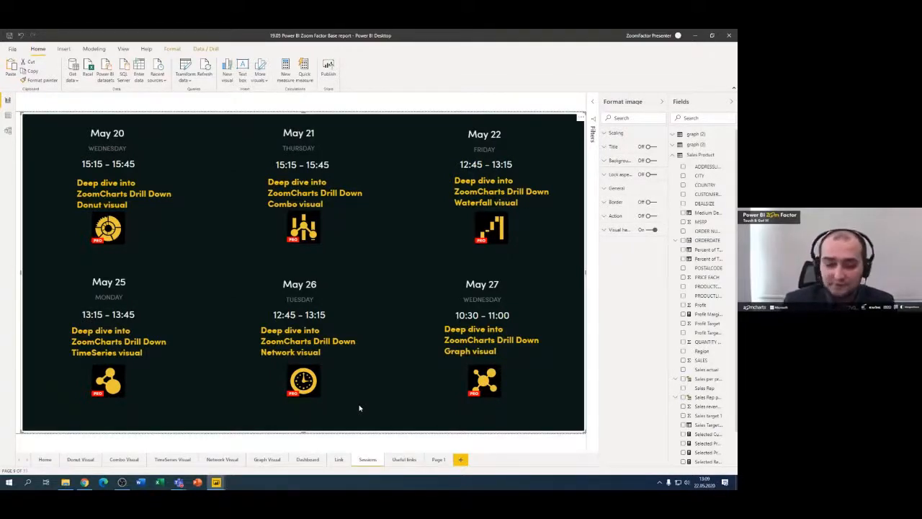
Switch to the other open Power BI report window containing the waterfall chart
mouse_move(216, 483)
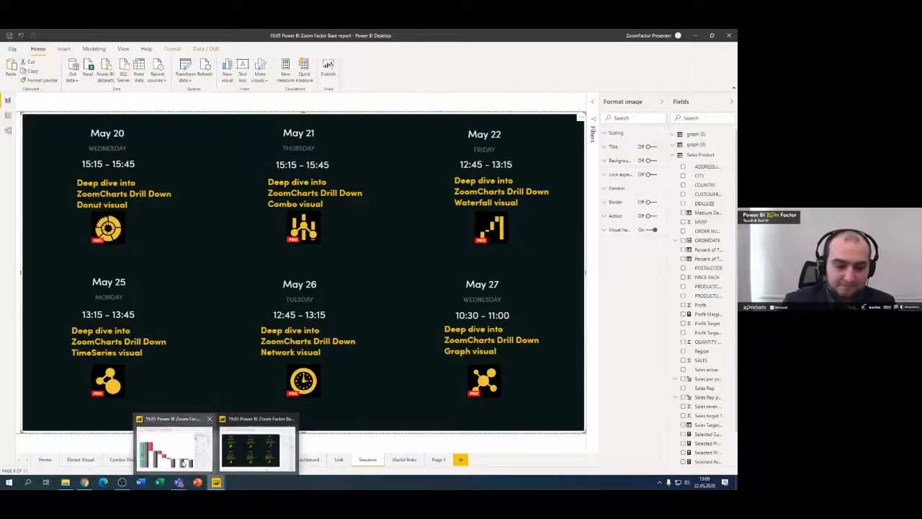